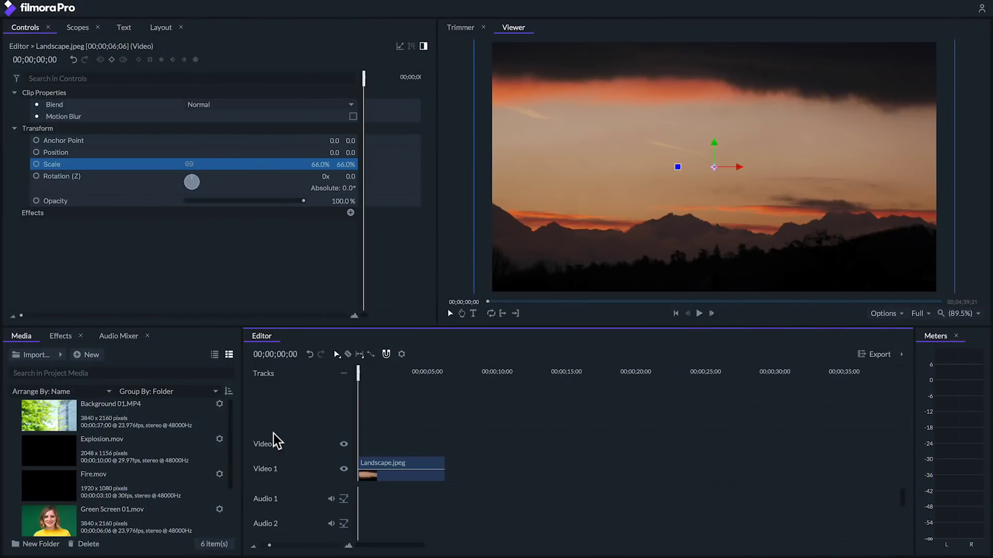
Step: Open Explosion.mov from Media for preview in the Trimmer
{"action": "left_click", "coordinate": [46, 452]}
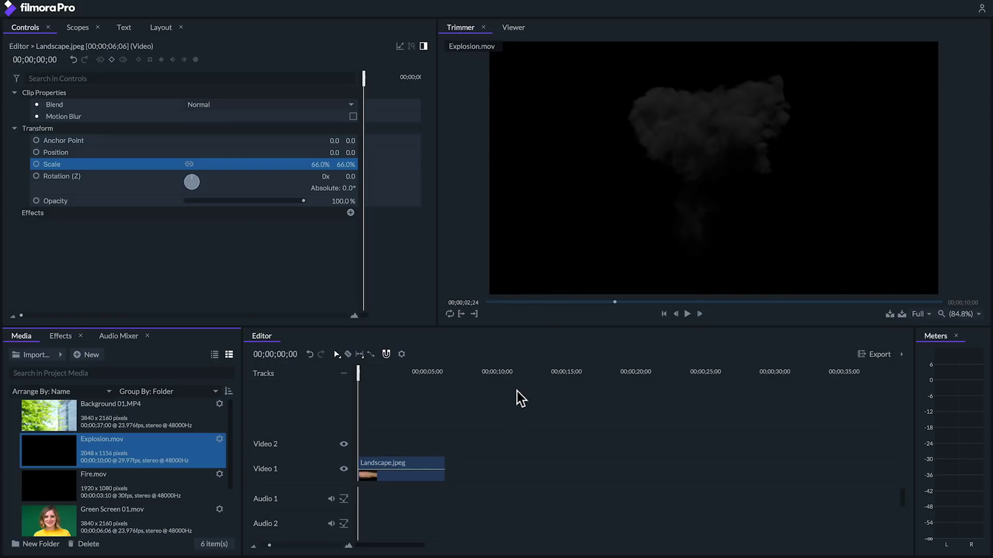
Step: Play the Explosion.mov preview in the Trimmer and stop it
{"action": "left_click", "coordinate": [499, 302]}
{"action": "key", "text": "space"}
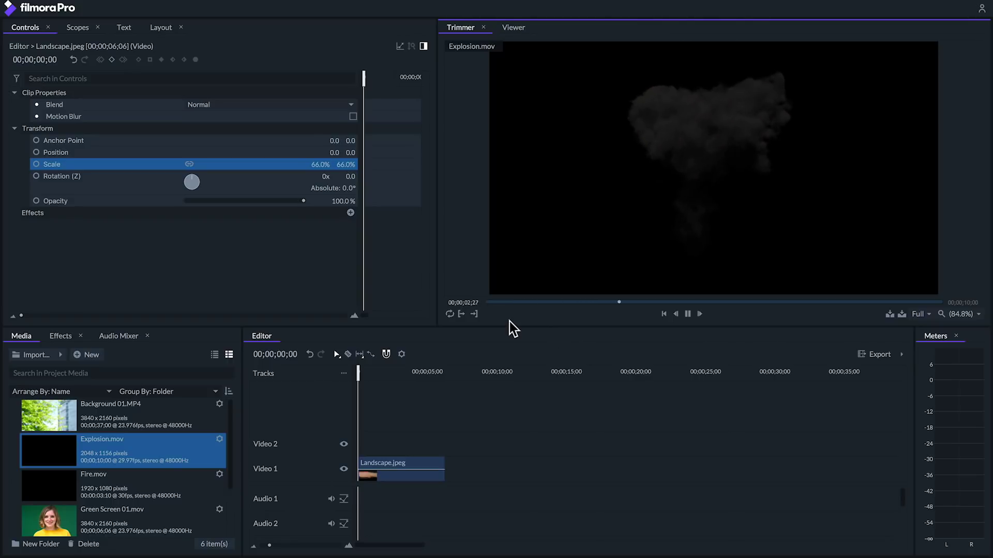
{"action": "key", "text": "space"}
Step: Place Explosion.mov on Video 2 above the landscape with Normal blending
{"action": "left_click_drag", "start_coordinate": [48, 451], "coordinate": [376, 442]}
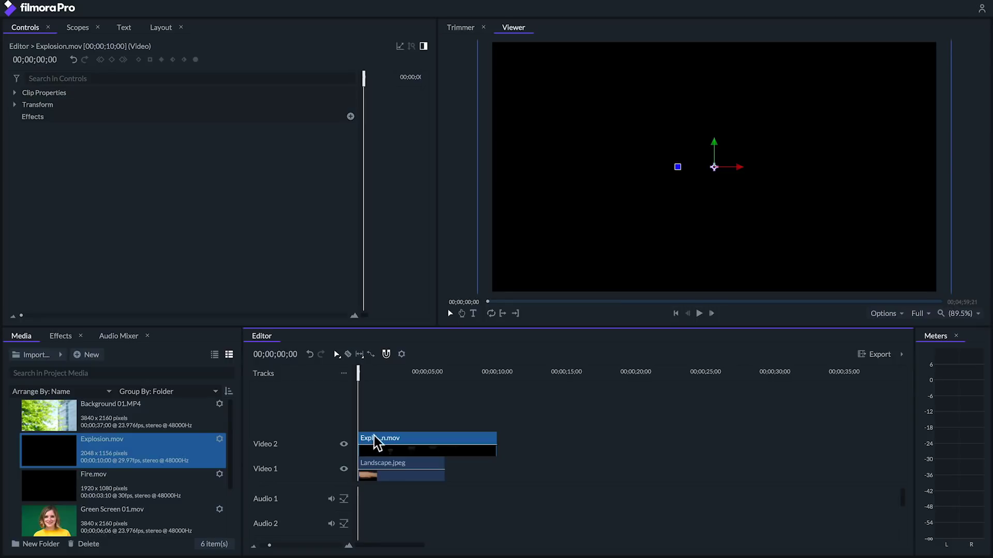
{"action": "left_click_drag", "start_coordinate": [352, 371], "coordinate": [366, 372]}
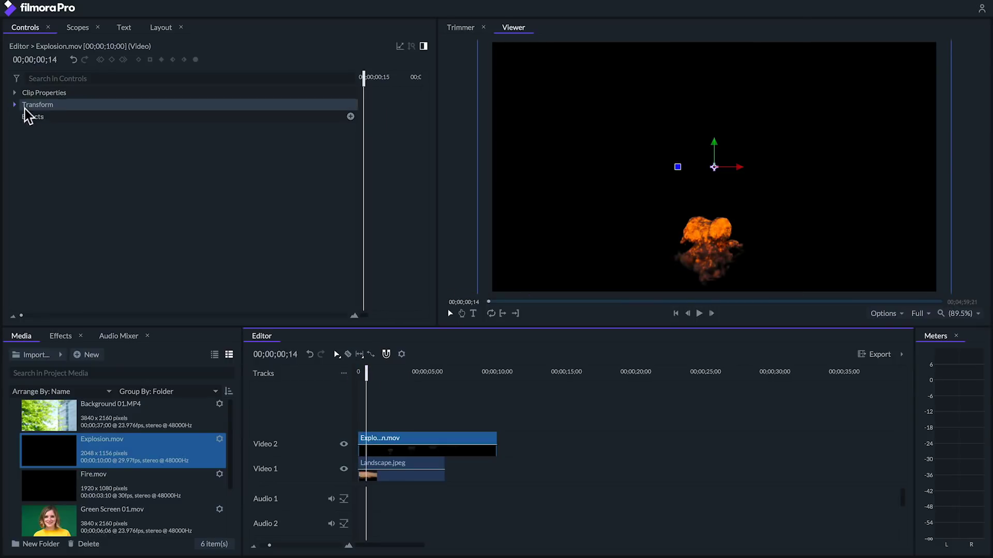
{"action": "left_click", "coordinate": [15, 93]}
{"action": "left_click", "coordinate": [256, 104]}
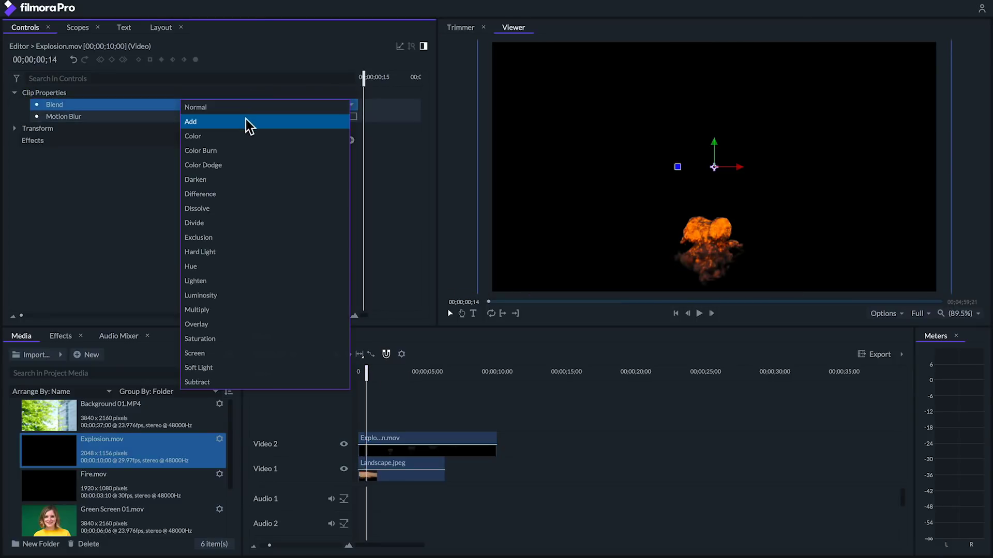
{"action": "left_click", "coordinate": [247, 120]}
{"action": "left_click_drag", "start_coordinate": [364, 366], "coordinate": [385, 371]}
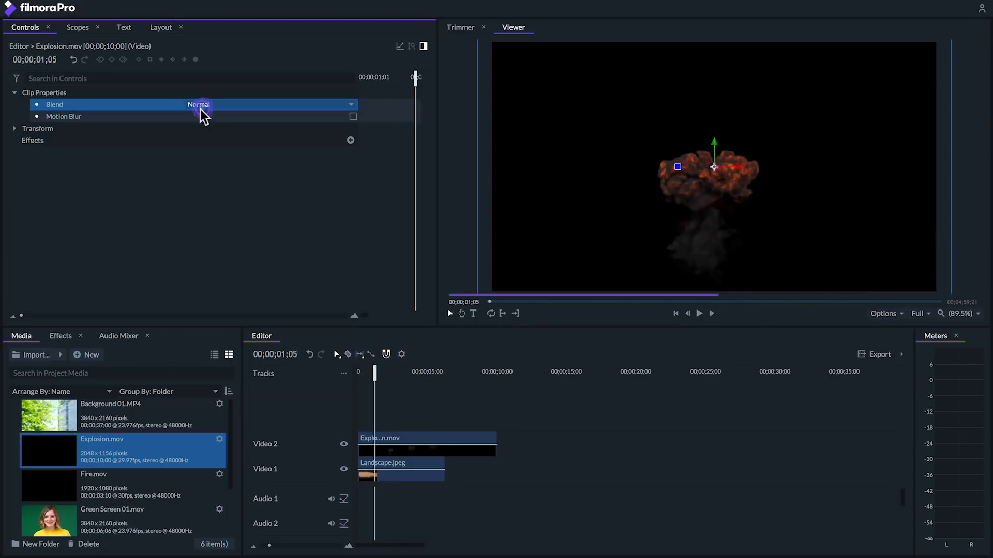
{"action": "left_click", "coordinate": [60, 338]}
Step: Search effects for 'lum' and apply Luminance Key to Explosion.mov
{"action": "left_click", "coordinate": [52, 355]}
{"action": "type", "text": "lu"}
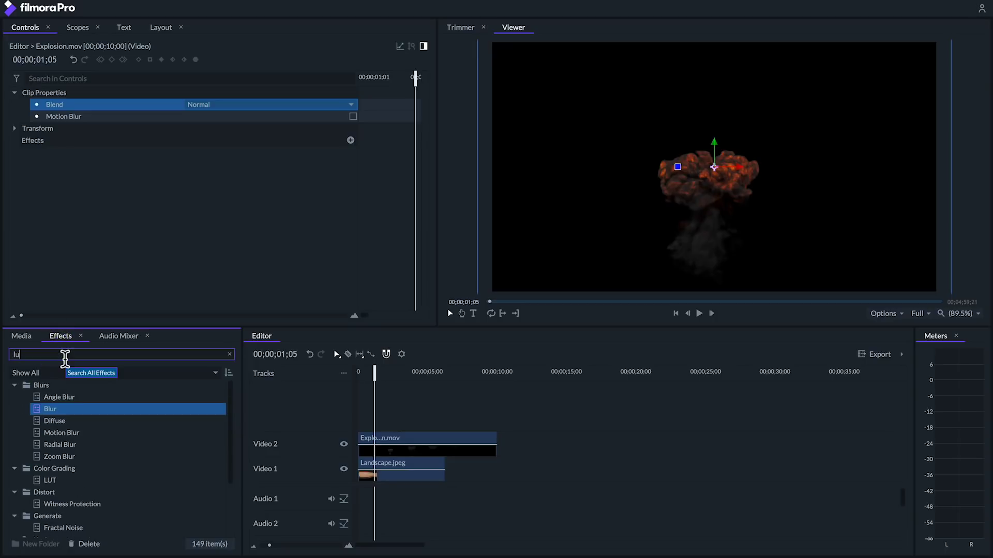
{"action": "type", "text": "m"}
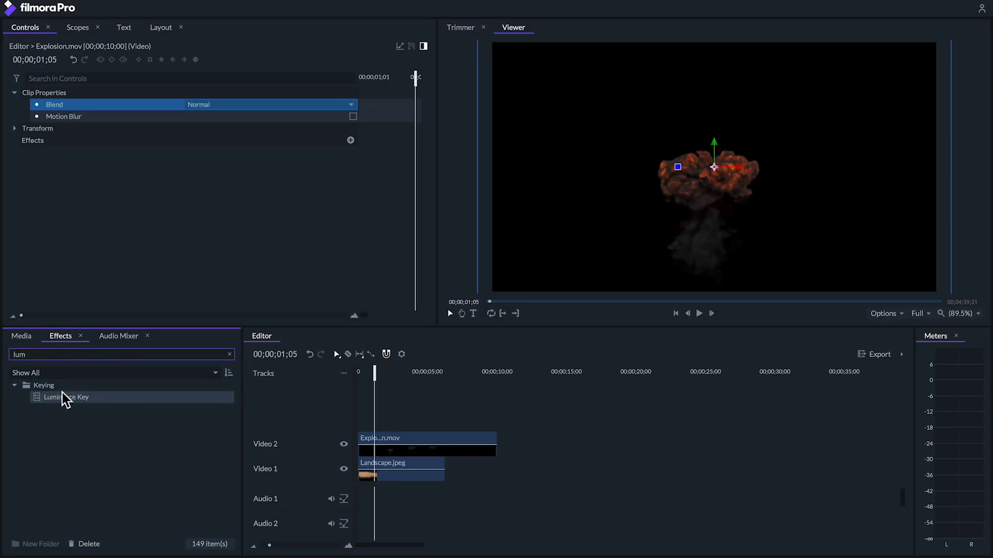
{"action": "left_click_drag", "start_coordinate": [62, 398], "coordinate": [383, 440]}
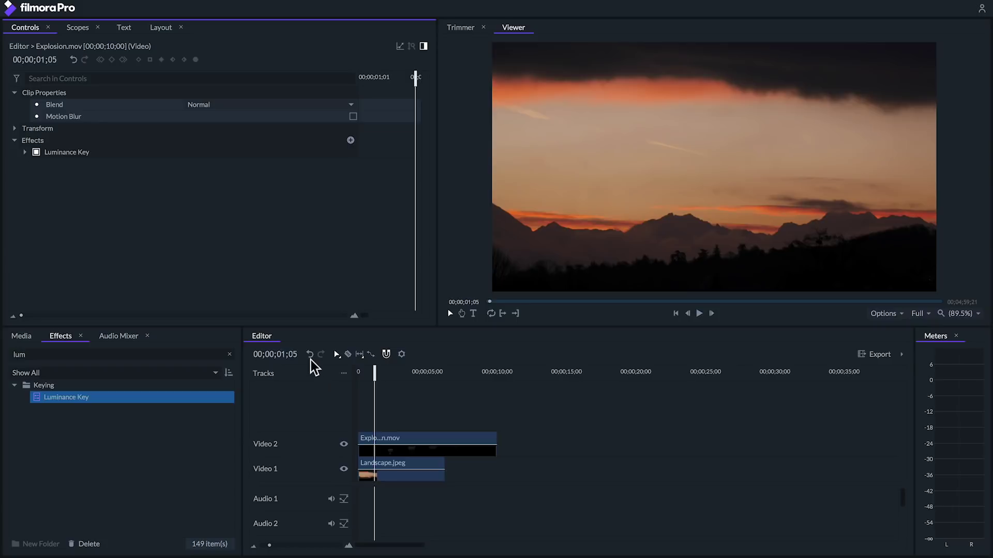
Step: Set the Luminance Key threshold to 0.10 and tolerance to 0.07
{"action": "left_click", "coordinate": [24, 152]}
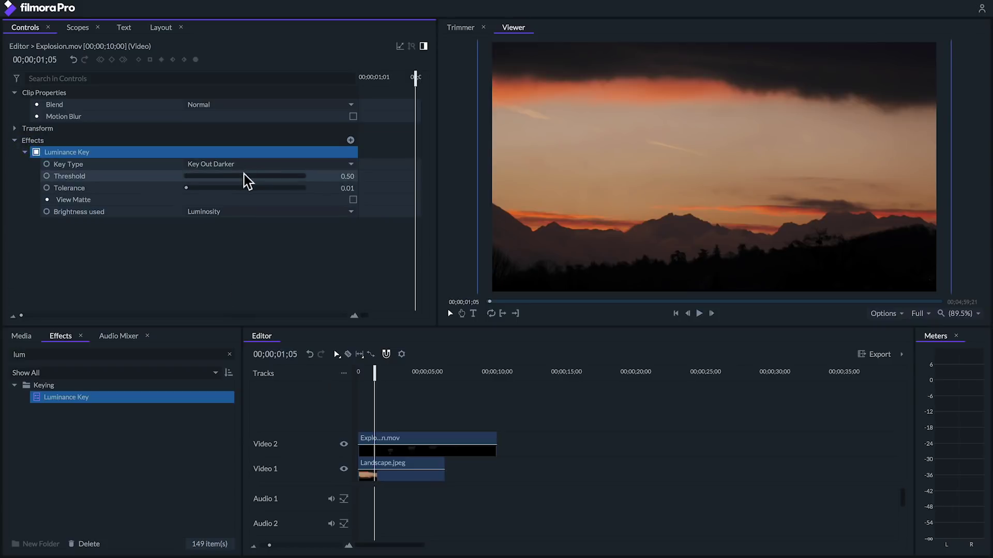
{"action": "left_click_drag", "start_coordinate": [245, 176], "coordinate": [179, 178]}
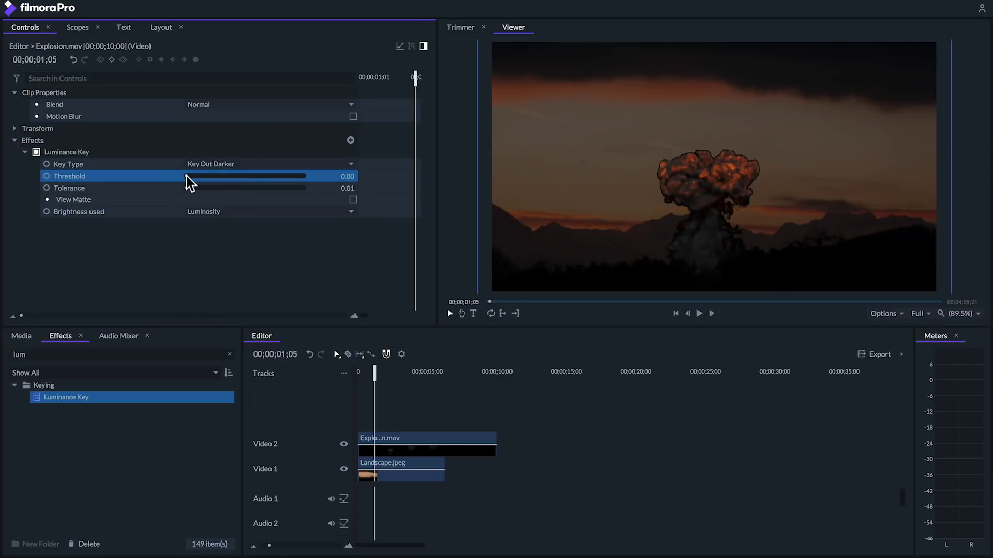
{"action": "left_click_drag", "start_coordinate": [188, 182], "coordinate": [192, 180]}
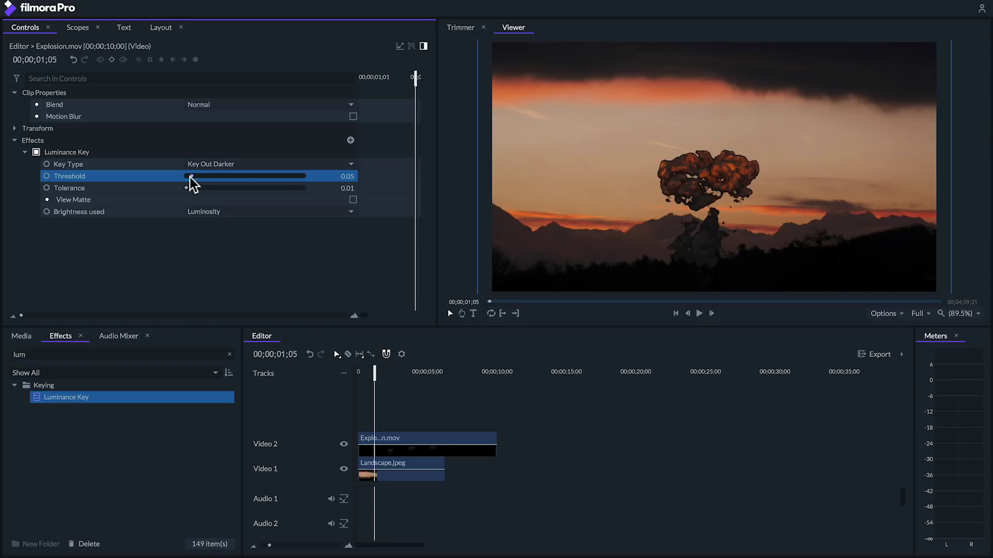
{"action": "mouse_move", "coordinate": [186, 188]}
{"action": "left_mouse_down"}
{"action": "mouse_move", "coordinate": [200, 182]}
{"action": "mouse_move", "coordinate": [192, 189]}
{"action": "left_mouse_up"}
{"action": "left_click", "coordinate": [192, 189]}
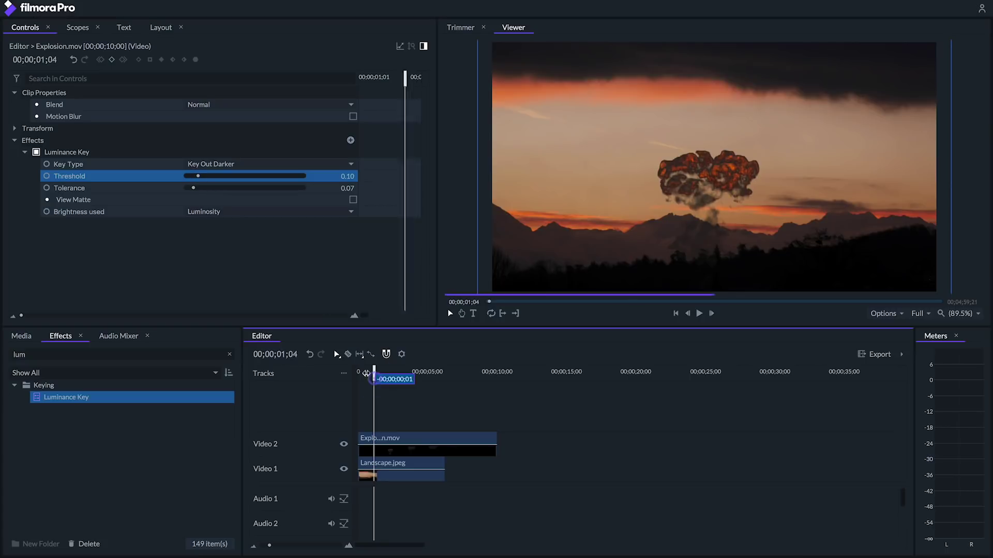
{"action": "mouse_move", "coordinate": [374, 376]}
{"action": "left_mouse_down"}
{"action": "mouse_move", "coordinate": [394, 376]}
{"action": "mouse_move", "coordinate": [358, 376]}
{"action": "mouse_move", "coordinate": [381, 378]}
{"action": "left_mouse_up"}
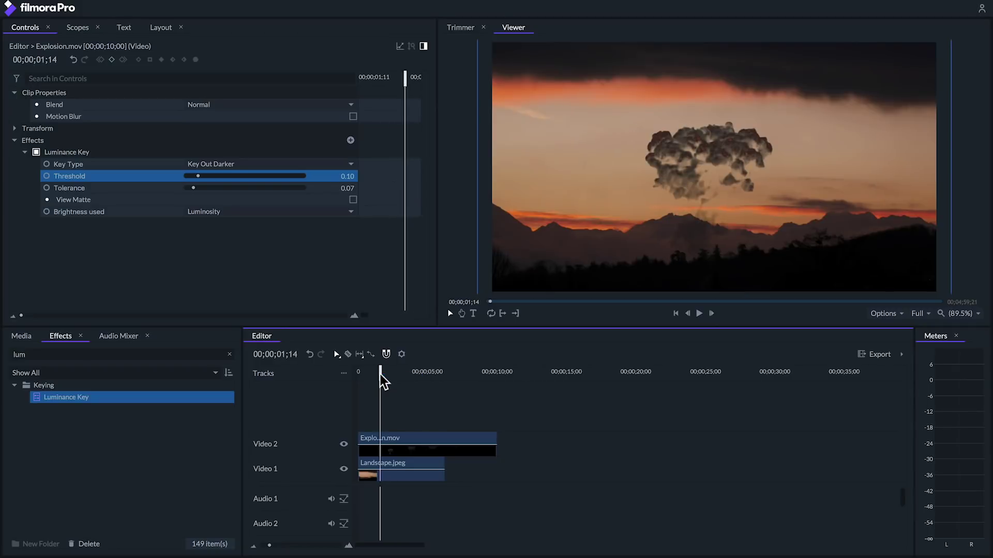
Step: Scale the explosion down proportionally and set it on the distant mountain ridge
{"action": "left_click", "coordinate": [391, 440]}
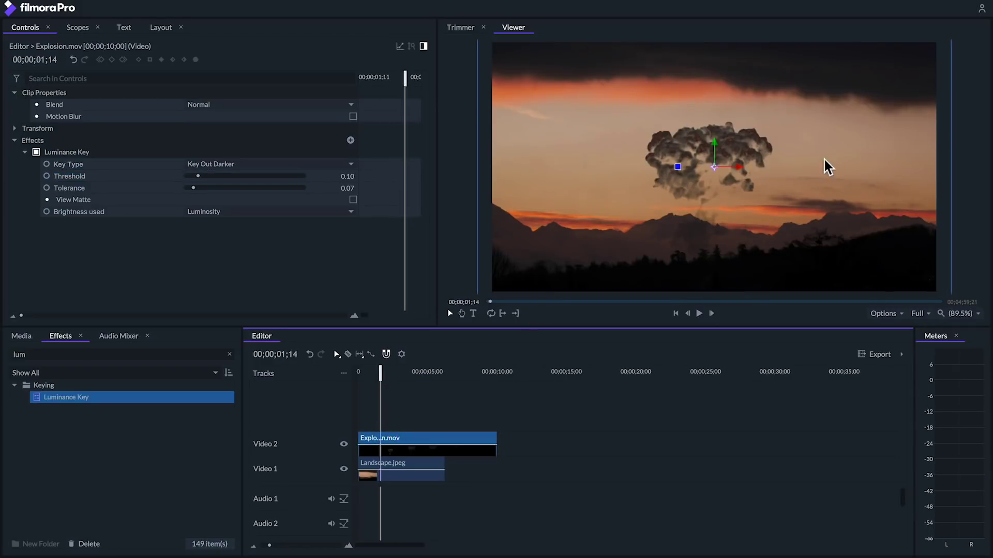
{"action": "mouse_move", "coordinate": [935, 44]}
{"action": "left_mouse_down"}
{"action": "mouse_move", "coordinate": [919, 80]}
{"action": "mouse_move", "coordinate": [778, 162]}
{"action": "left_mouse_up"}
{"action": "left_click_drag", "start_coordinate": [740, 230], "coordinate": [746, 199]}
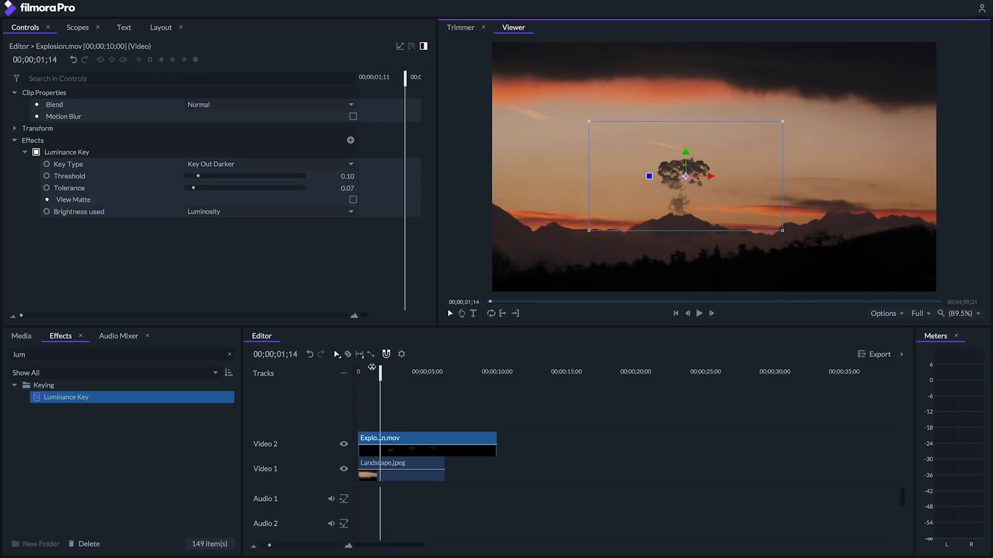
{"action": "left_click_drag", "start_coordinate": [372, 367], "coordinate": [362, 368]}
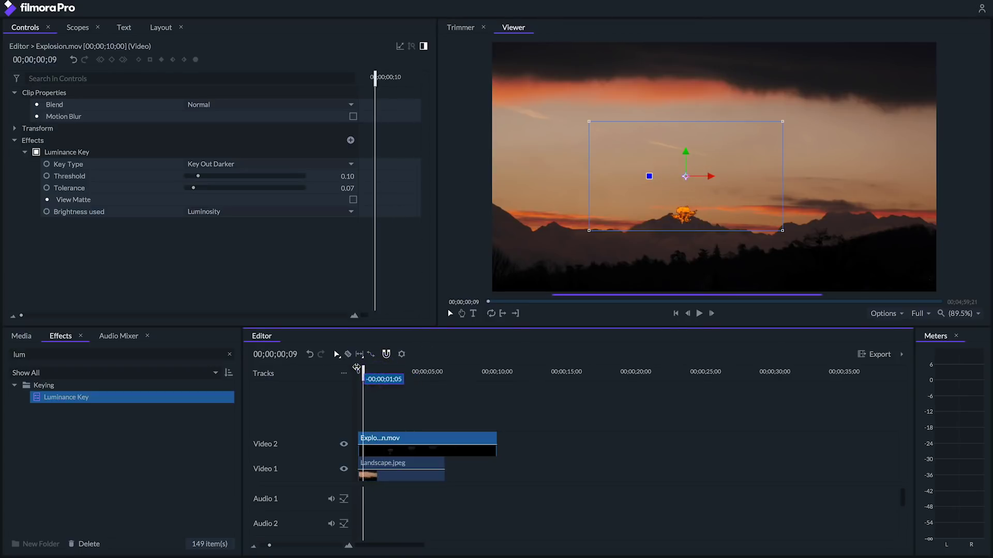
{"action": "left_click", "coordinate": [728, 209]}
{"action": "left_click_drag", "start_coordinate": [357, 372], "coordinate": [371, 361]}
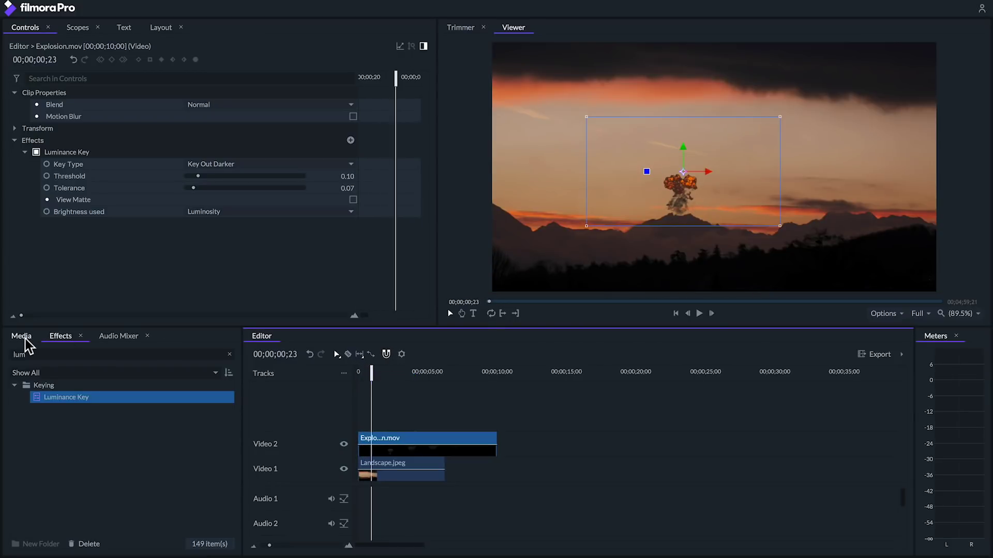
Step: Apply a Blur effect with a 2 px radius to the explosion clip
{"action": "double_click", "coordinate": [51, 355]}
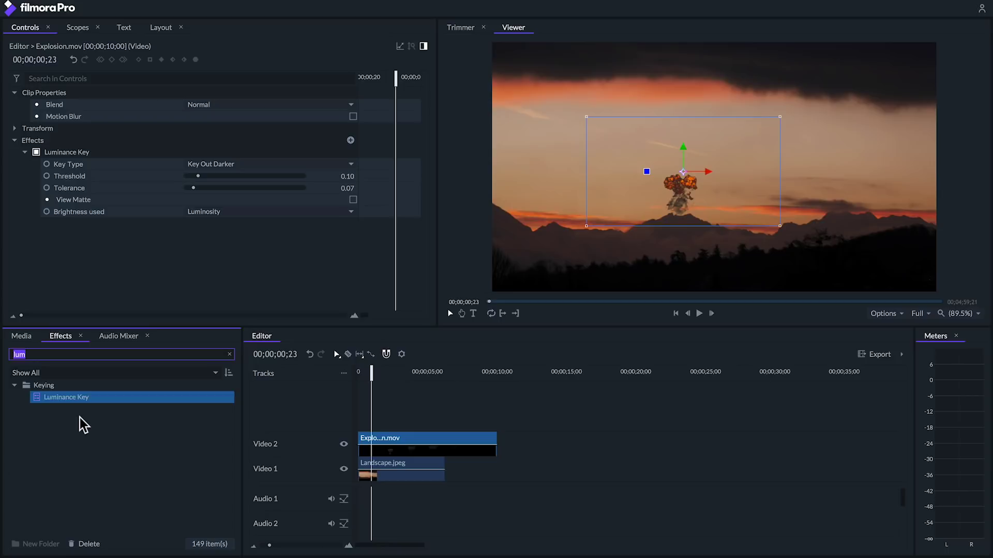
{"action": "type", "text": "blur"}
{"action": "left_click_drag", "start_coordinate": [50, 409], "coordinate": [404, 445]}
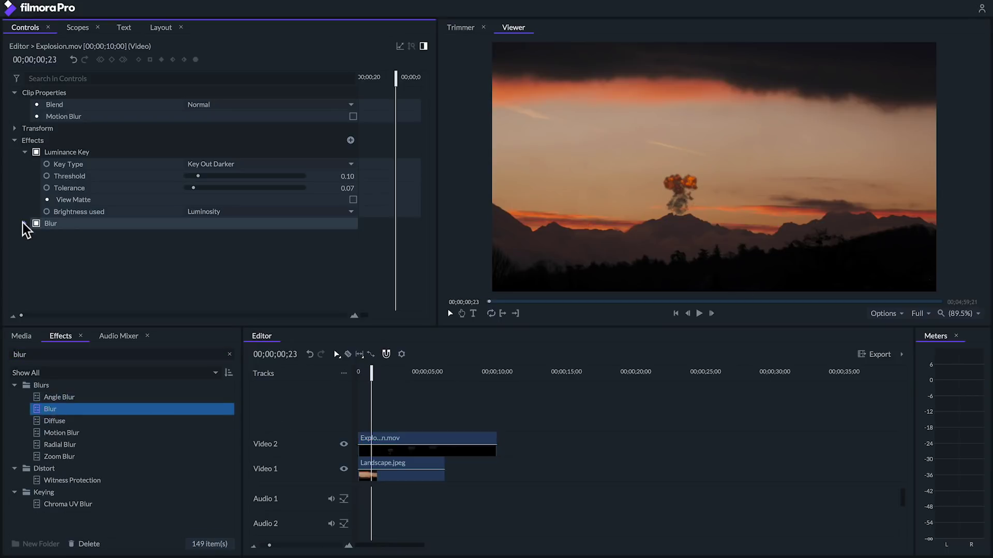
{"action": "left_click", "coordinate": [23, 224]}
{"action": "type", "text": "2"}
{"action": "key", "text": "Return"}
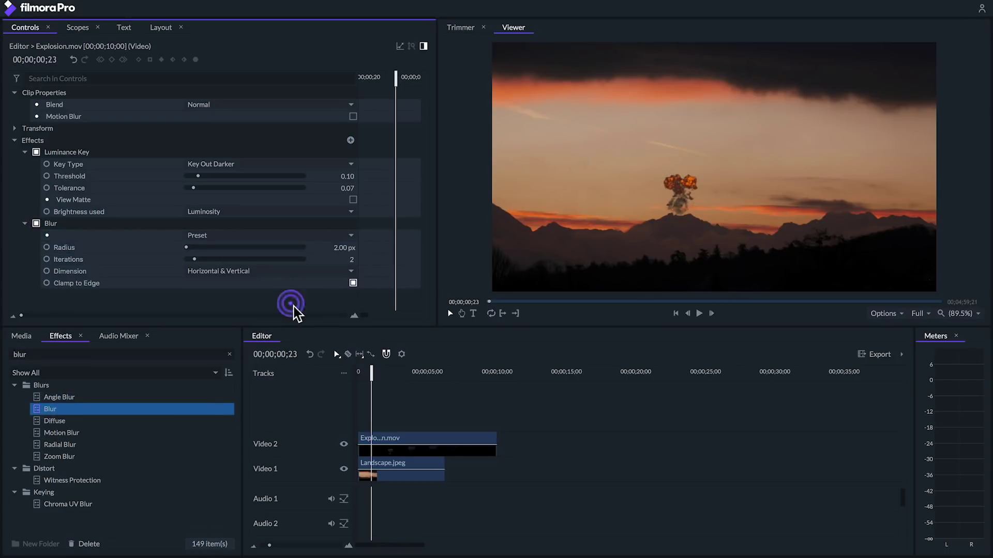
Step: Play the composite back from the start of the timeline
{"action": "left_click", "coordinate": [385, 393]}
{"action": "key", "text": "Home"}
{"action": "key", "text": "space"}
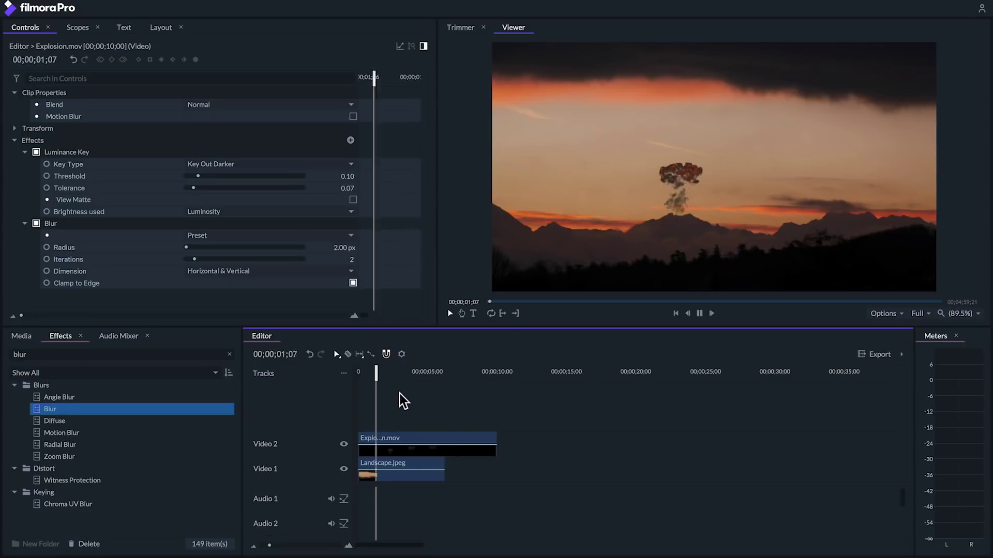
{"action": "key", "text": "space"}
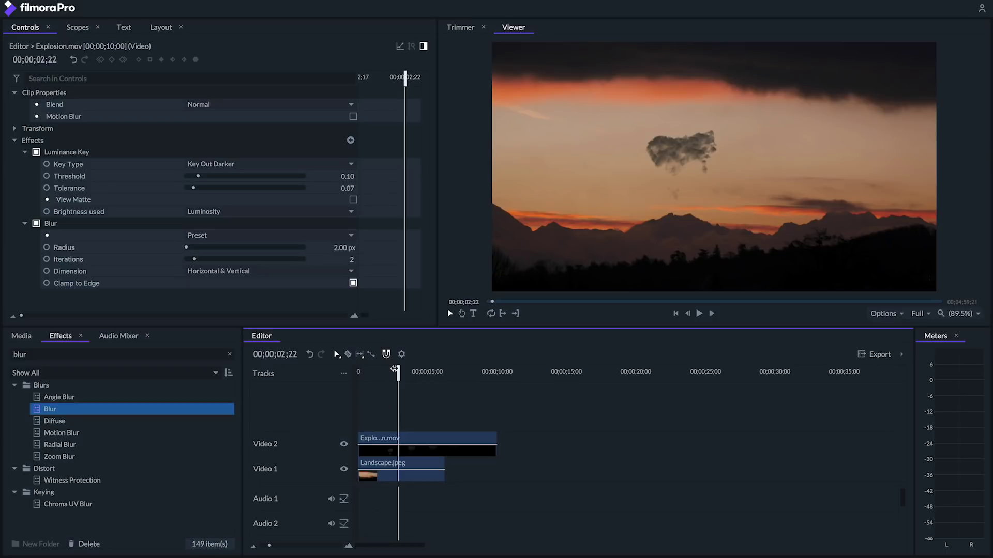
Step: Paste a copy of the explosion onto video track three with Add blending
{"action": "left_click_drag", "start_coordinate": [394, 370], "coordinate": [358, 371]}
{"action": "left_click", "coordinate": [393, 442]}
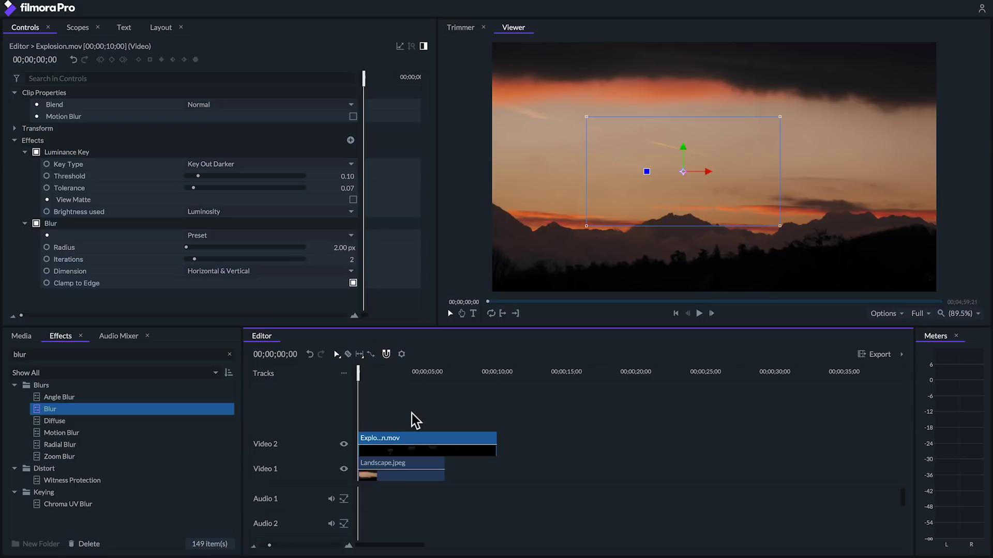
{"action": "key", "text": "ctrl+v"}
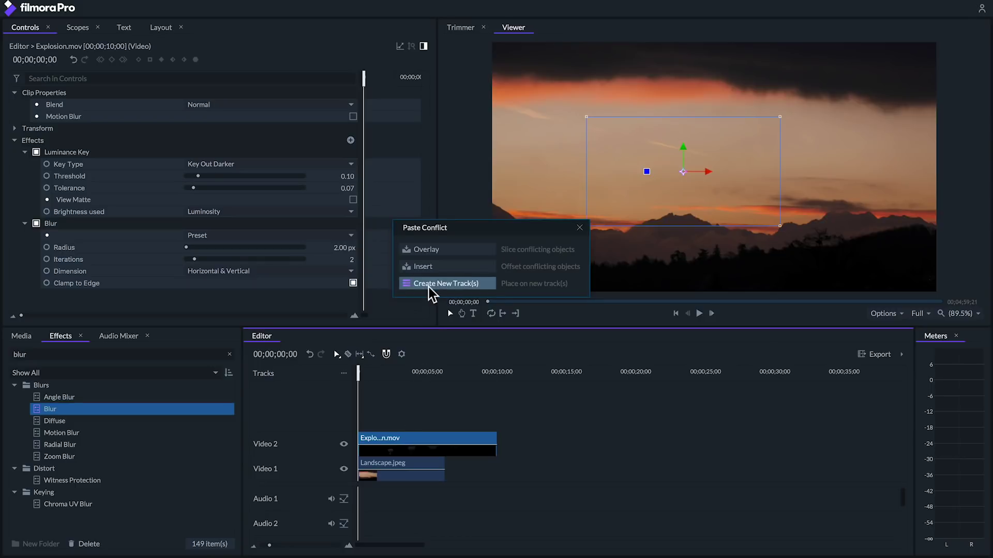
{"action": "left_click", "coordinate": [428, 284]}
{"action": "left_click_drag", "start_coordinate": [358, 370], "coordinate": [374, 369]}
{"action": "left_click", "coordinate": [15, 93]}
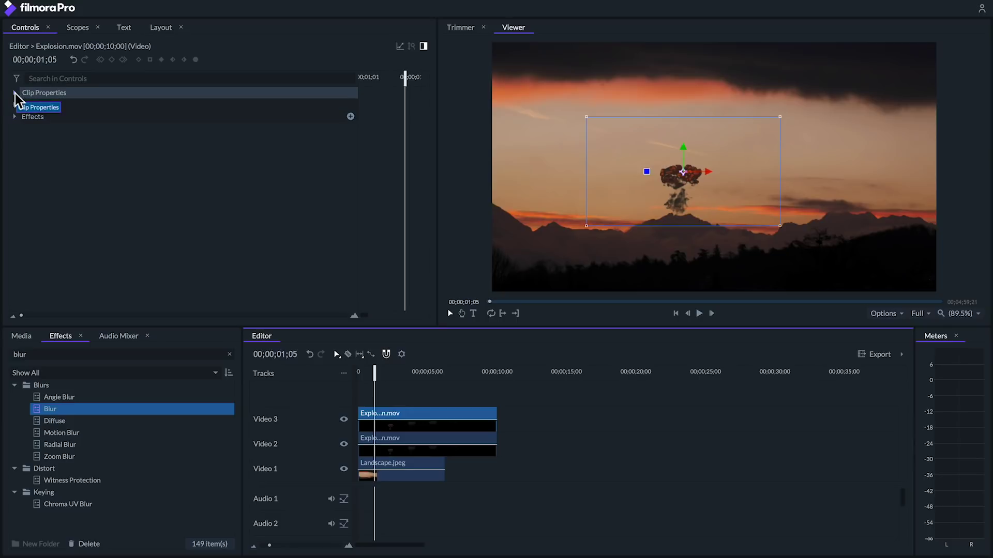
{"action": "left_click", "coordinate": [195, 106]}
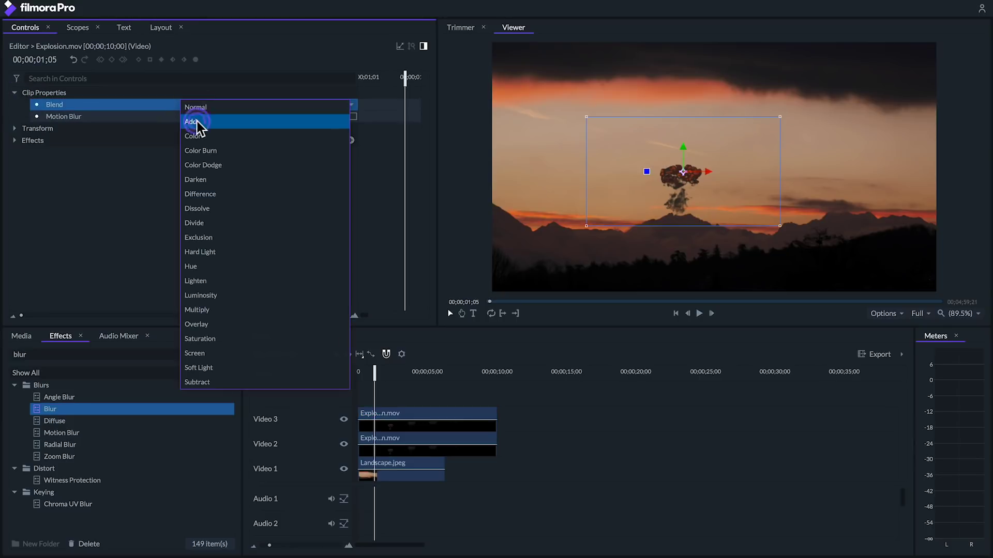
{"action": "left_click", "coordinate": [194, 124]}
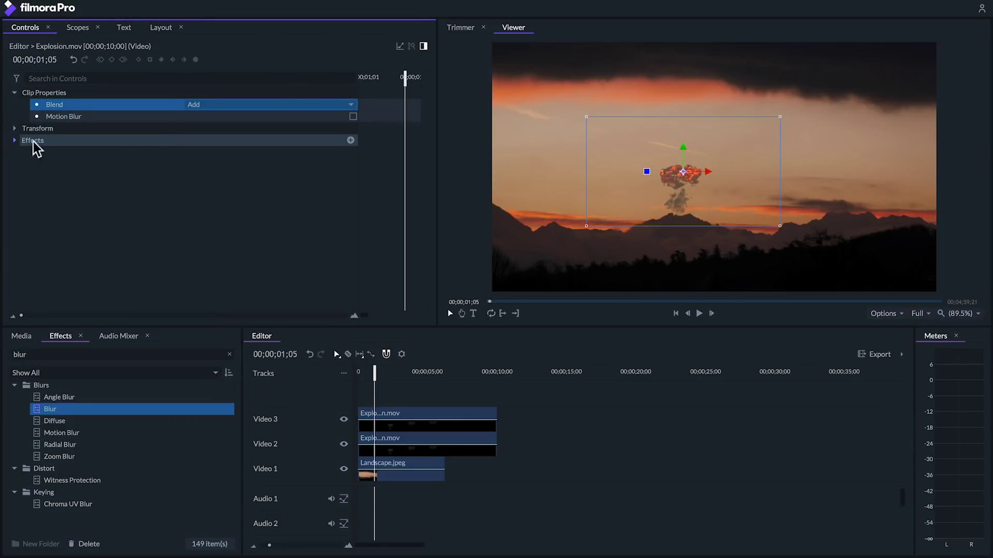
Step: Set the copy's Luminance Key threshold to 0.71 and tolerance to 0.69
{"action": "left_click", "coordinate": [14, 140]}
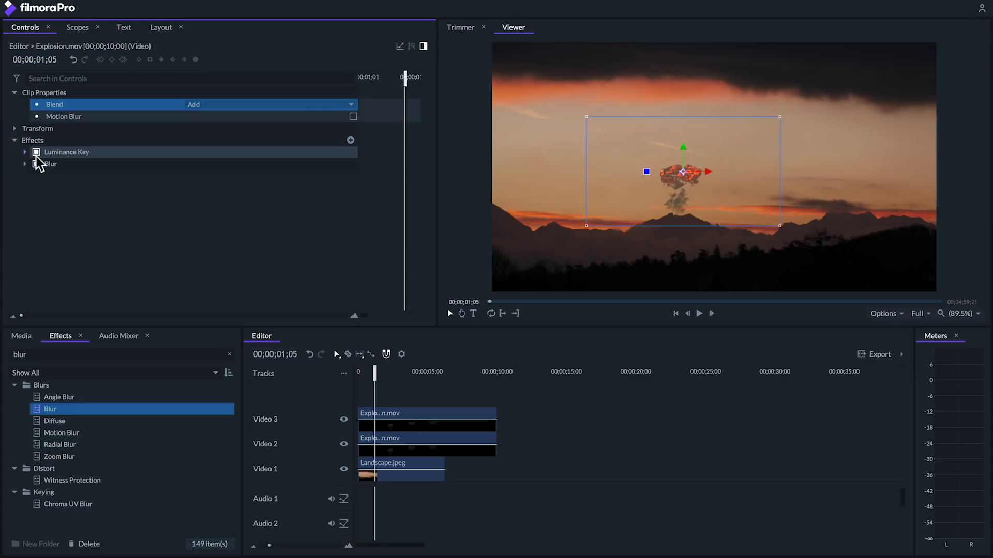
{"action": "left_click", "coordinate": [25, 153]}
{"action": "left_click_drag", "start_coordinate": [198, 176], "coordinate": [268, 177]}
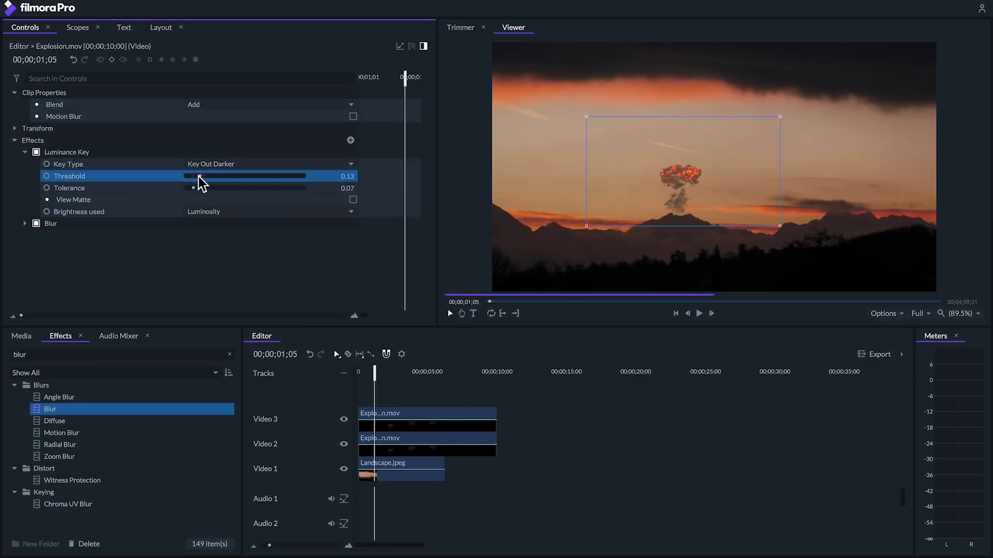
{"action": "left_click_drag", "start_coordinate": [193, 187], "coordinate": [267, 187]}
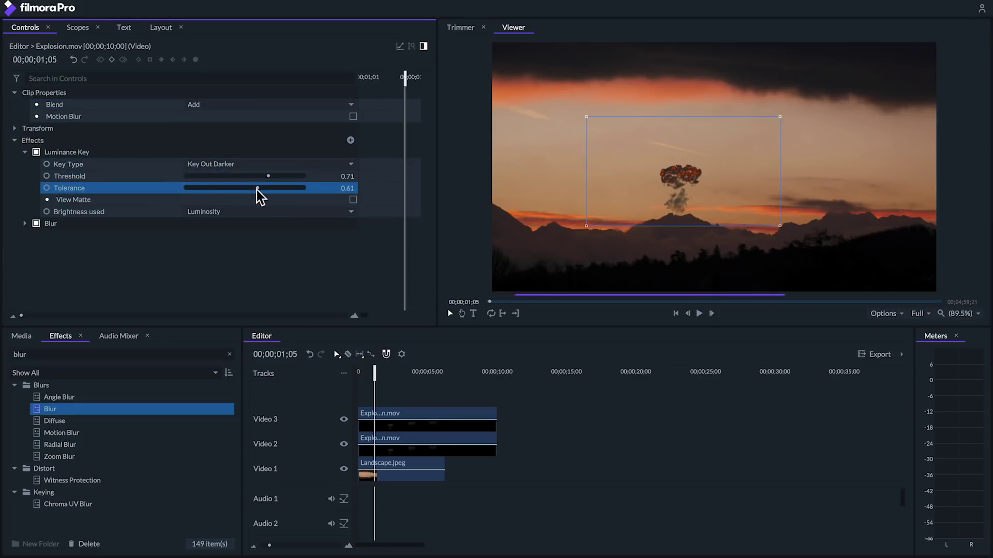
Step: Raise the copy's Blur radius to 40.96 px
{"action": "left_click", "coordinate": [25, 223]}
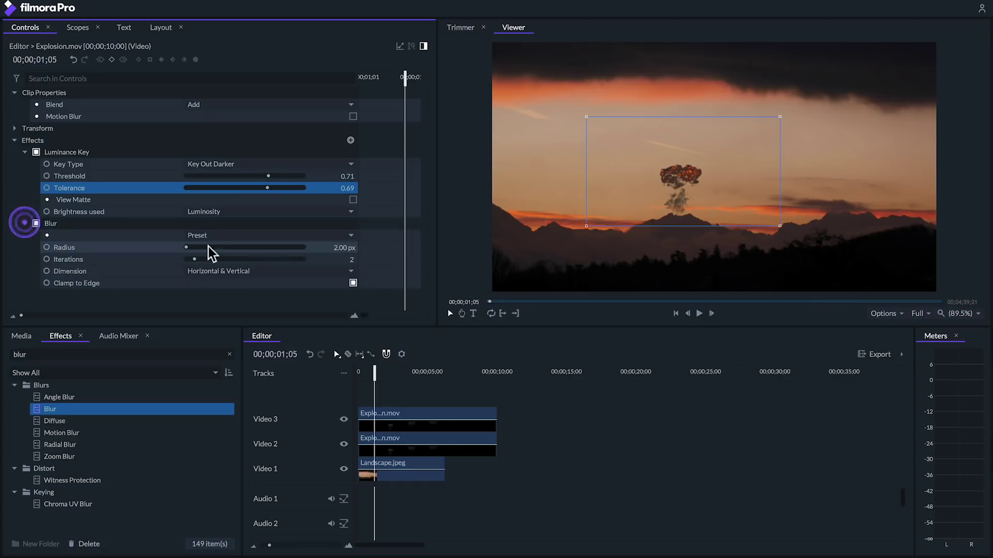
{"action": "left_click", "coordinate": [188, 247]}
{"action": "left_click_drag", "start_coordinate": [189, 247], "coordinate": [187, 248]}
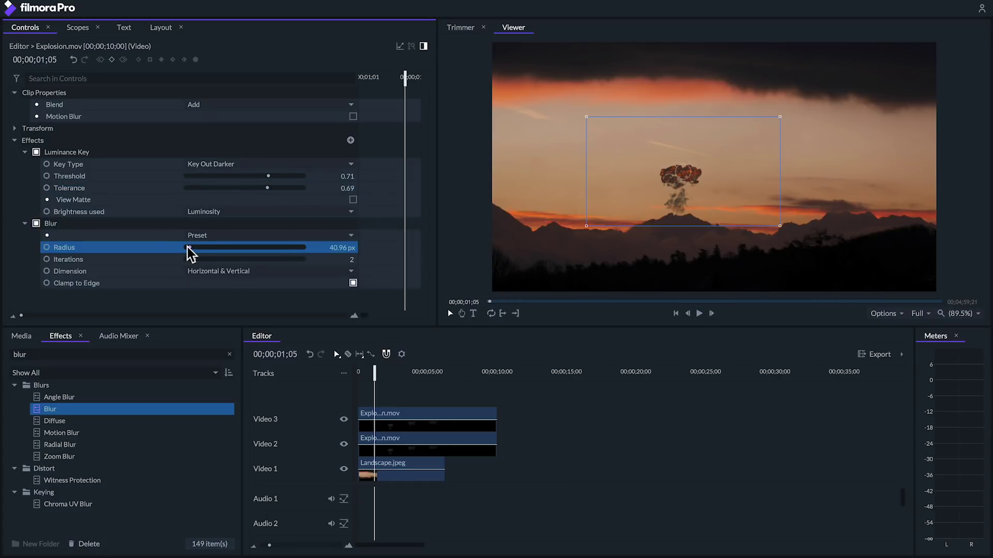
{"action": "left_click_drag", "start_coordinate": [366, 375], "coordinate": [362, 372]}
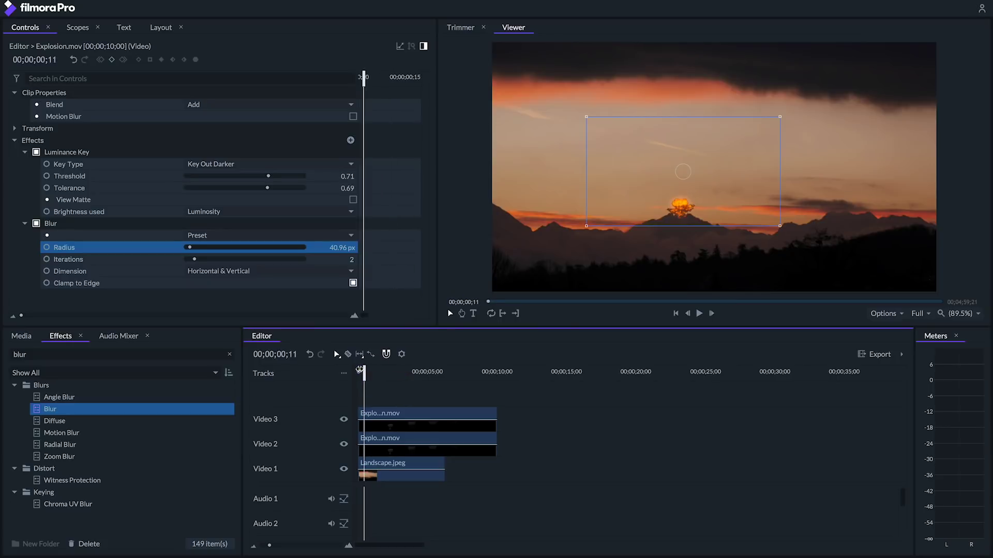
{"action": "scroll", "coordinate": [660, 231], "scroll_direction": "up", "scroll_amount": 5}
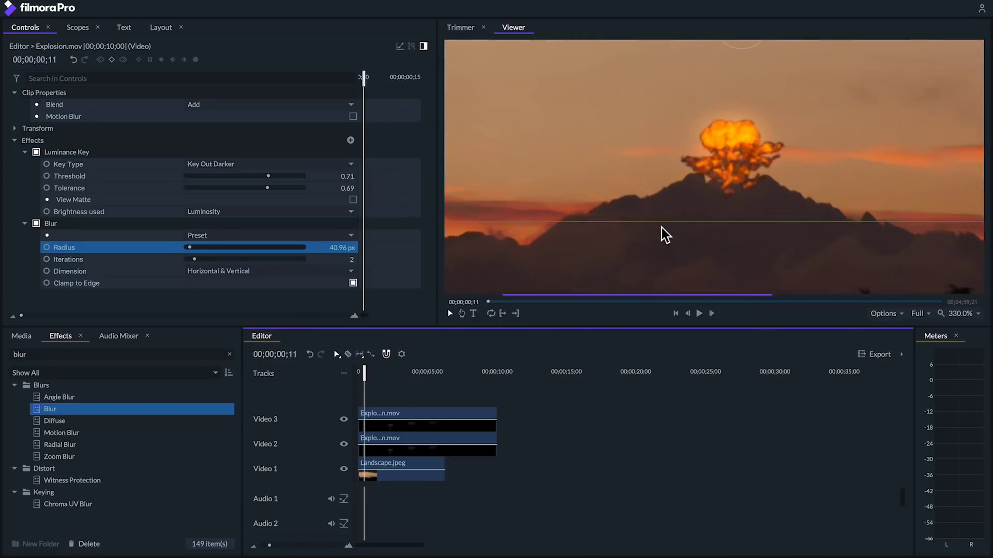
{"action": "scroll", "coordinate": [738, 205], "scroll_direction": "down", "scroll_amount": 5}
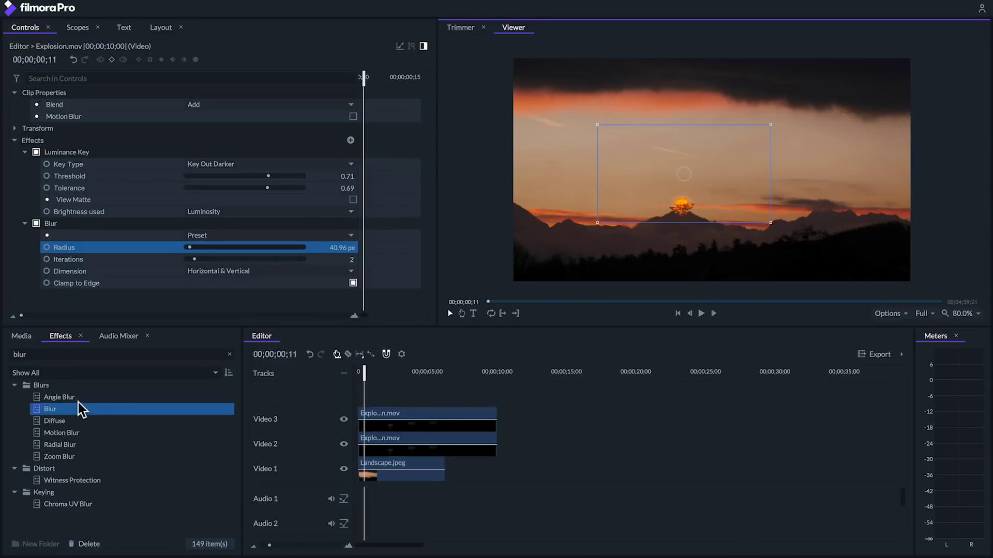
{"action": "left_click", "coordinate": [24, 337]}
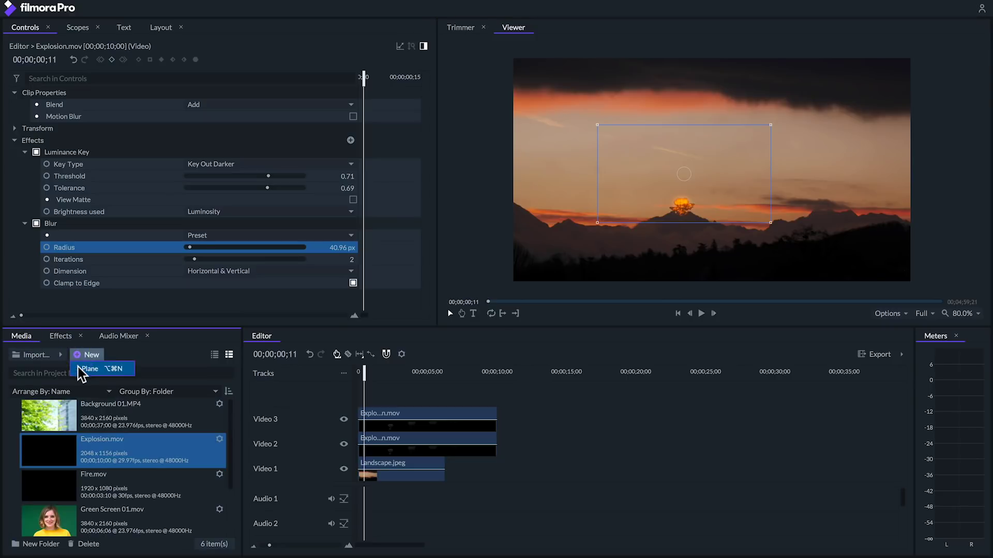
Step: Create New Plane 1 at the timeline's 1920×1080 size
{"action": "left_click", "coordinate": [82, 368]}
{"action": "left_click", "coordinate": [532, 245]}
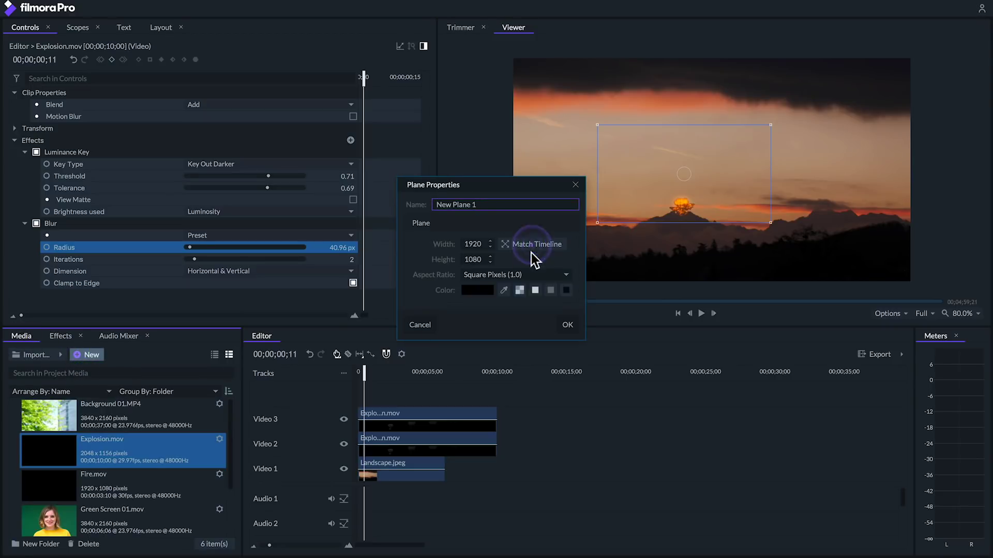
{"action": "left_click", "coordinate": [567, 324]}
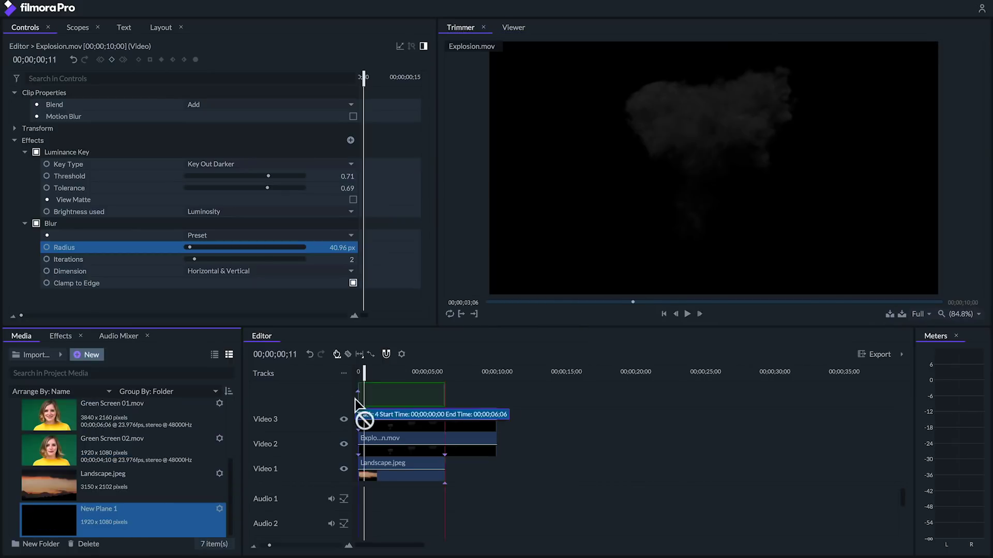
Step: Put New Plane 1 on a new top track in Add mode; search effects for 'light flares'
{"action": "left_click_drag", "start_coordinate": [119, 517], "coordinate": [360, 395]}
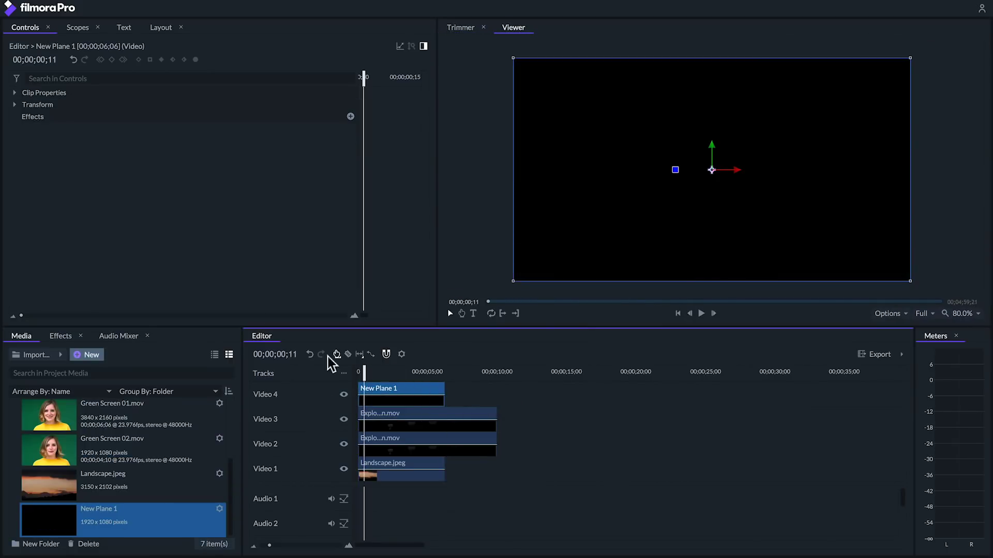
{"action": "left_click", "coordinate": [20, 94]}
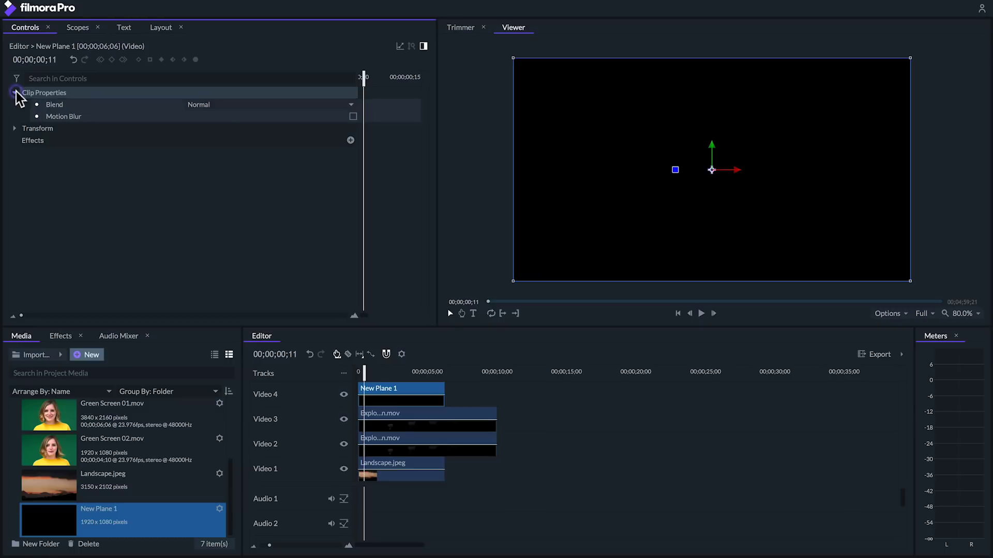
{"action": "left_click", "coordinate": [241, 106]}
{"action": "left_click", "coordinate": [231, 121]}
{"action": "left_click", "coordinate": [60, 336]}
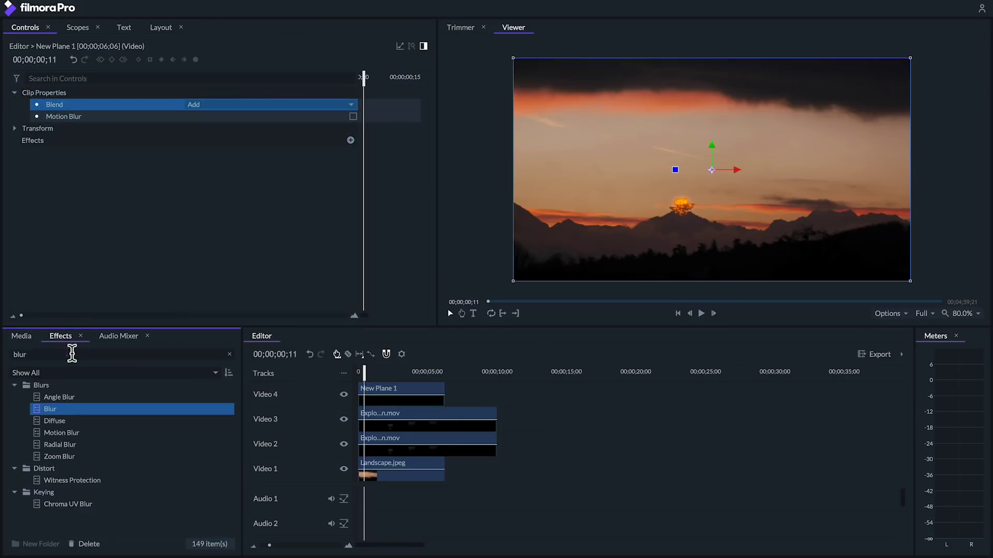
{"action": "type", "text": "light"}
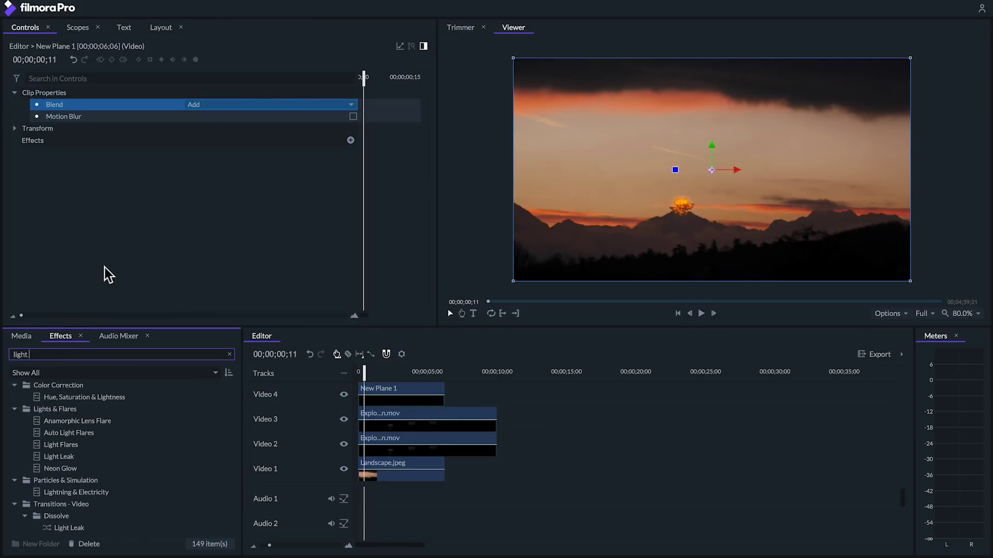
{"action": "type", "text": " flares"}
Step: Apply Light Flares to New Plane 1, centred on the mountain horizon
{"action": "left_click_drag", "start_coordinate": [50, 414], "coordinate": [429, 393]}
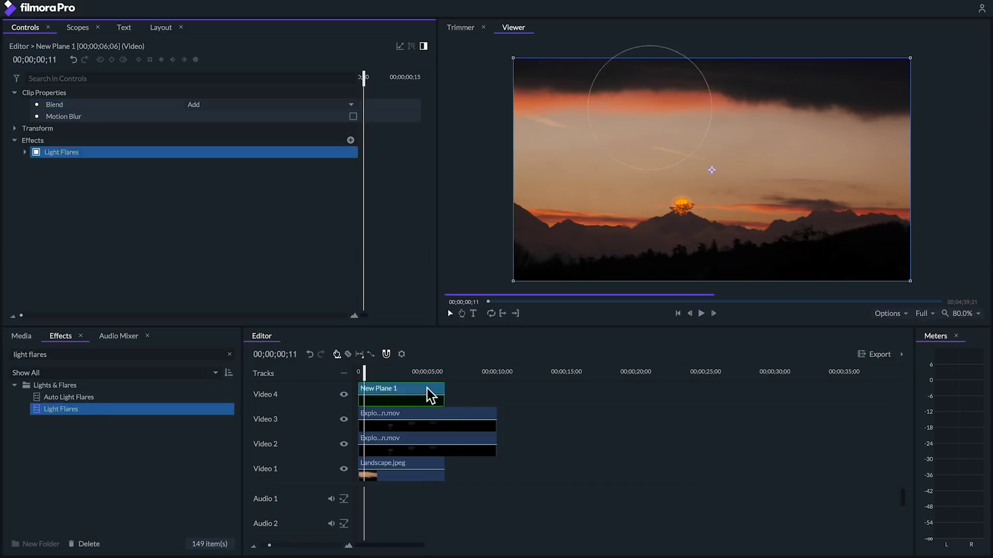
{"action": "left_click", "coordinate": [62, 153]}
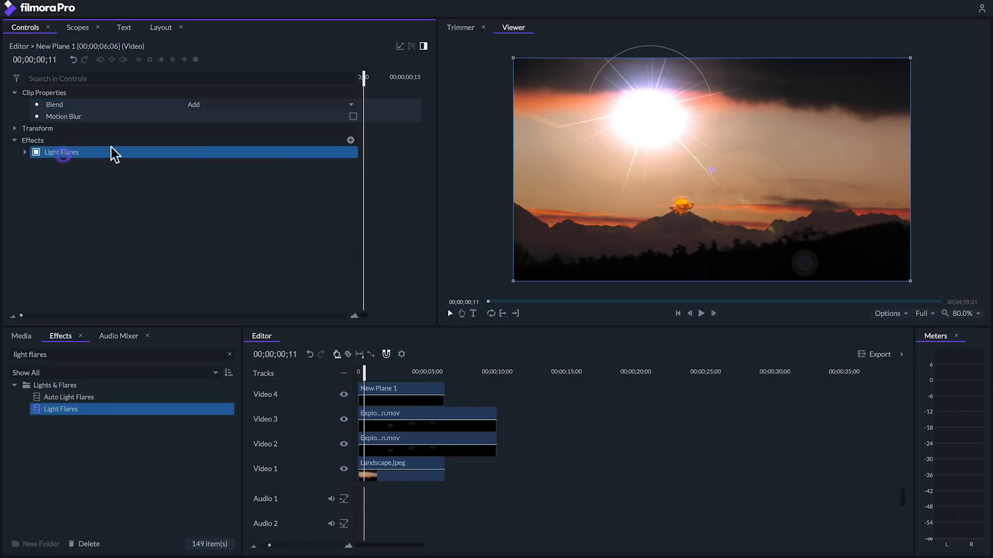
{"action": "left_click_drag", "start_coordinate": [657, 116], "coordinate": [679, 209]}
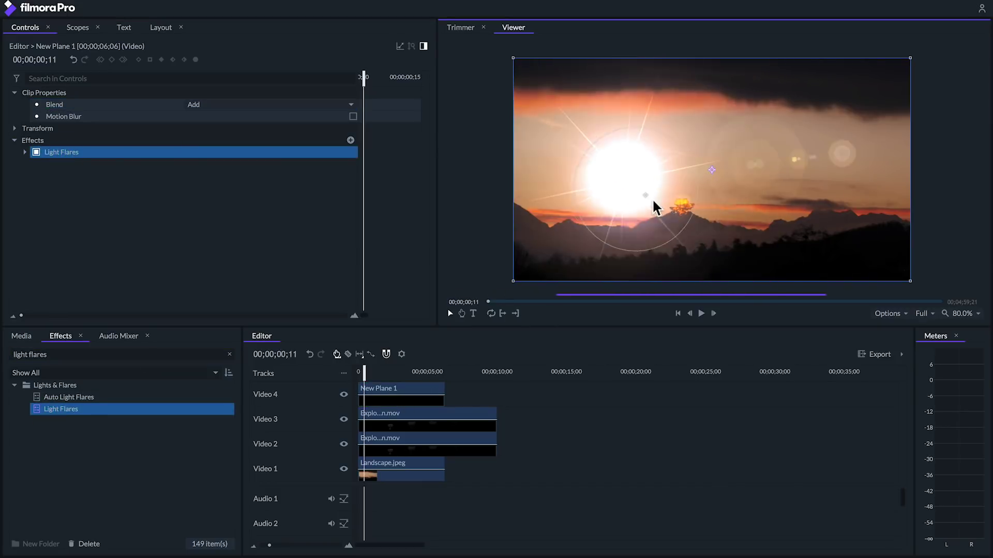
Step: Set the flare type to Anamorphic streak with an orange global colour (253,150,86)
{"action": "left_click", "coordinate": [25, 152]}
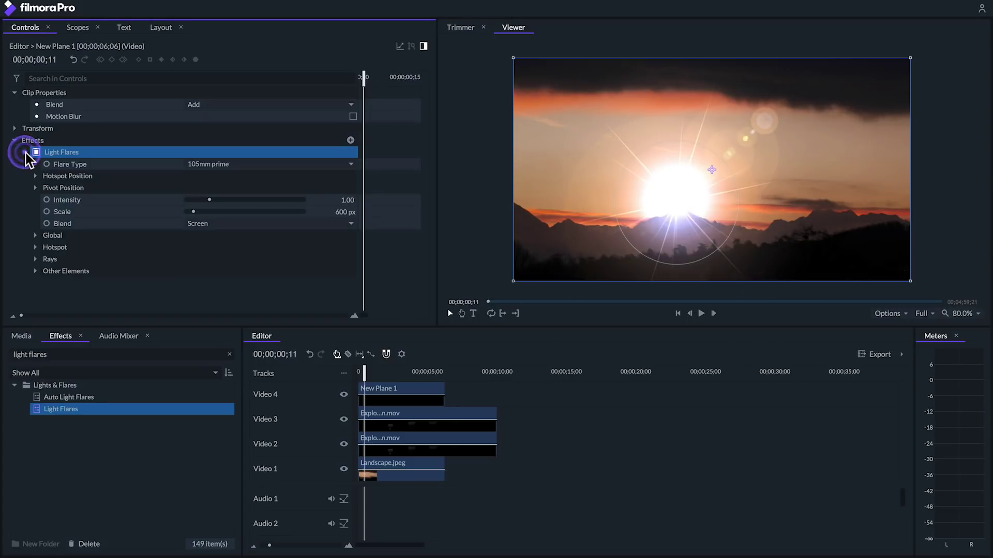
{"action": "left_click", "coordinate": [272, 165]}
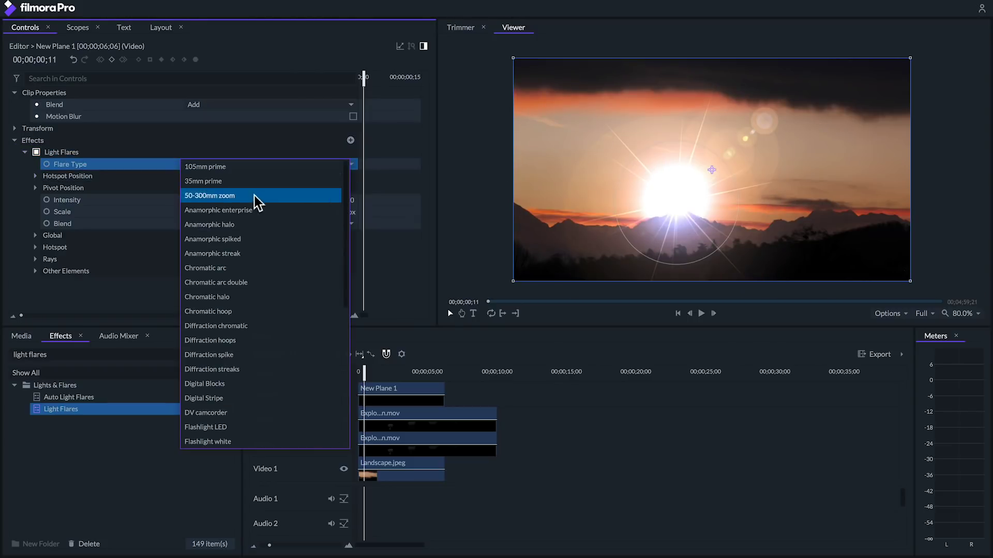
{"action": "left_click", "coordinate": [241, 253]}
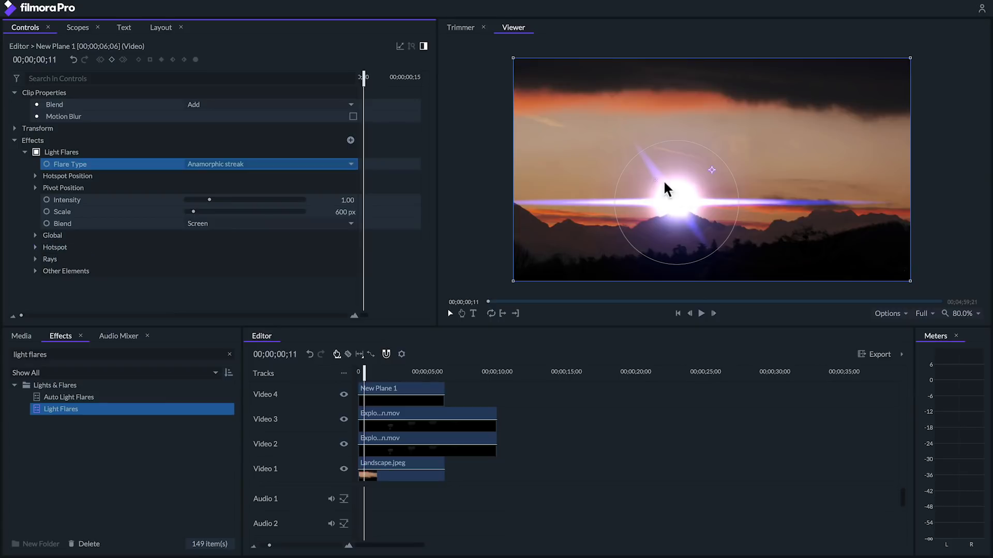
{"action": "left_click", "coordinate": [36, 235]}
{"action": "left_click", "coordinate": [353, 247]}
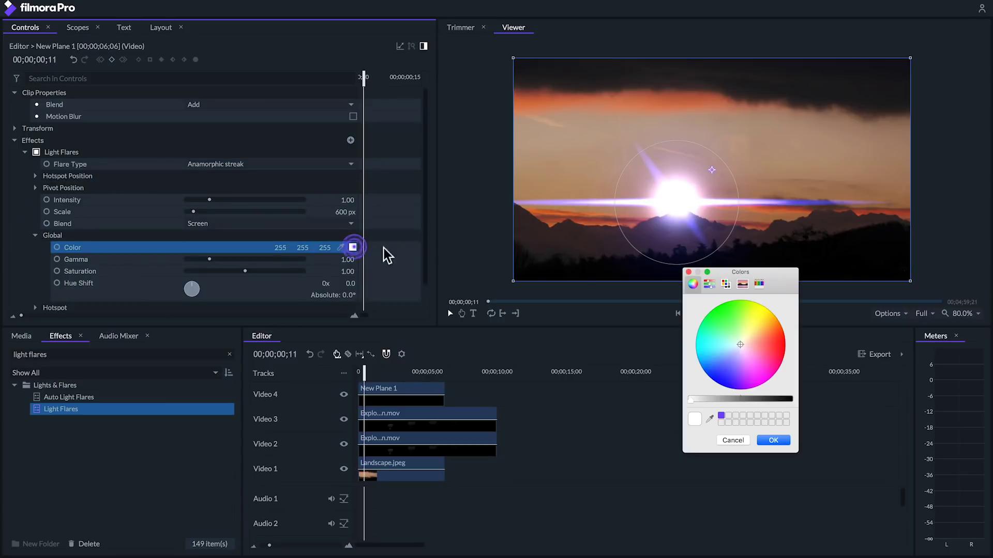
{"action": "left_click", "coordinate": [762, 333]}
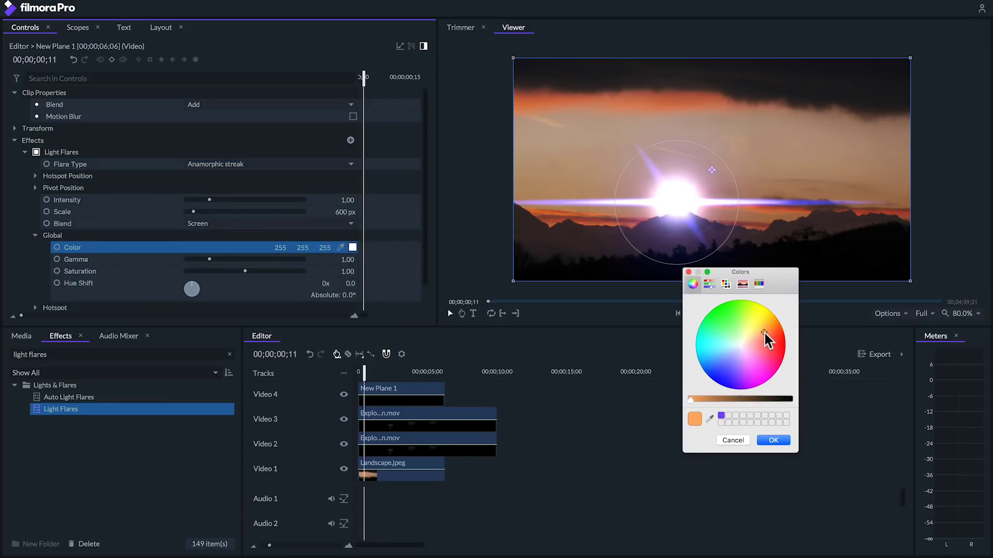
{"action": "left_click", "coordinate": [772, 440]}
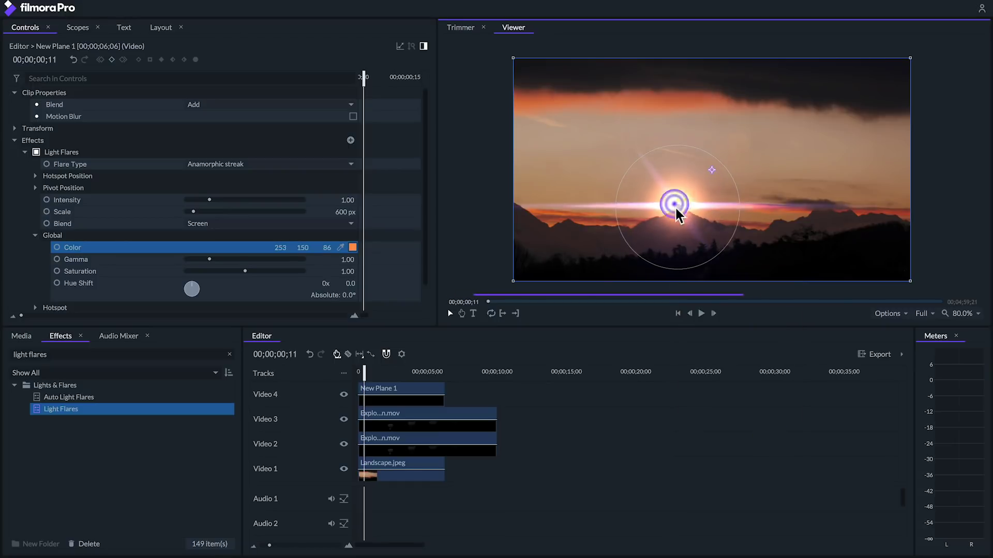
{"action": "left_click_drag", "start_coordinate": [674, 205], "coordinate": [678, 207]}
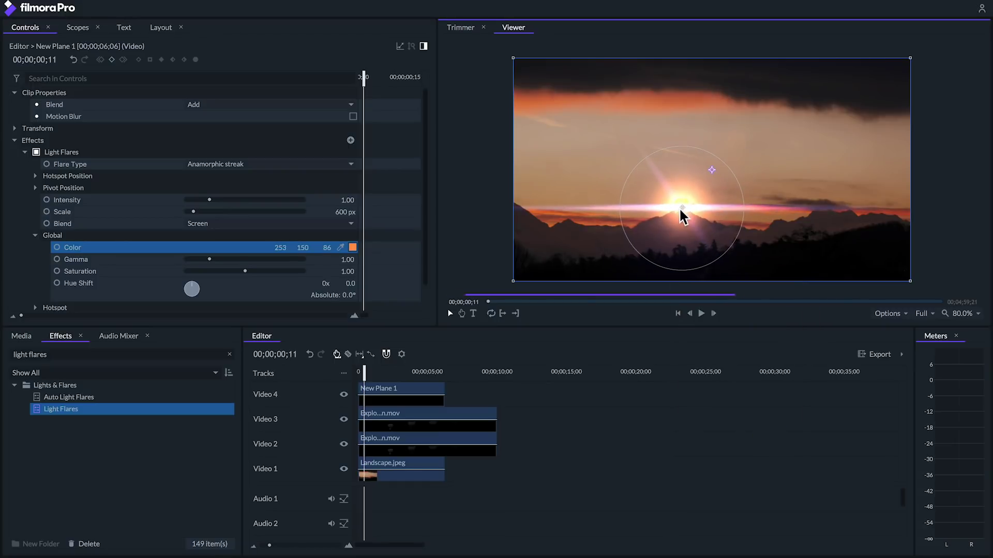
Step: Show and enlarge the keyframe area and zoom its ruler at the clip start
{"action": "left_click", "coordinate": [425, 46]}
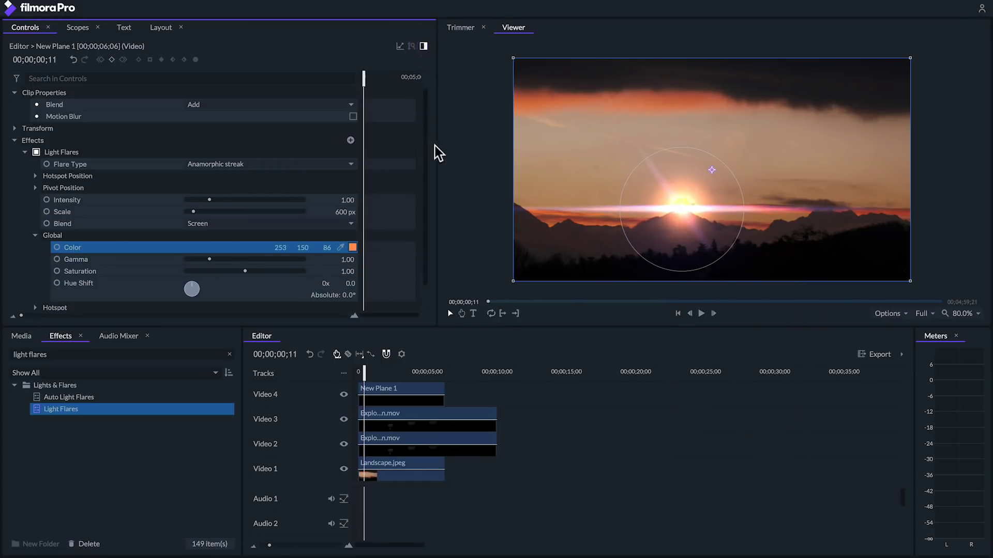
{"action": "left_click_drag", "start_coordinate": [364, 158], "coordinate": [236, 150]}
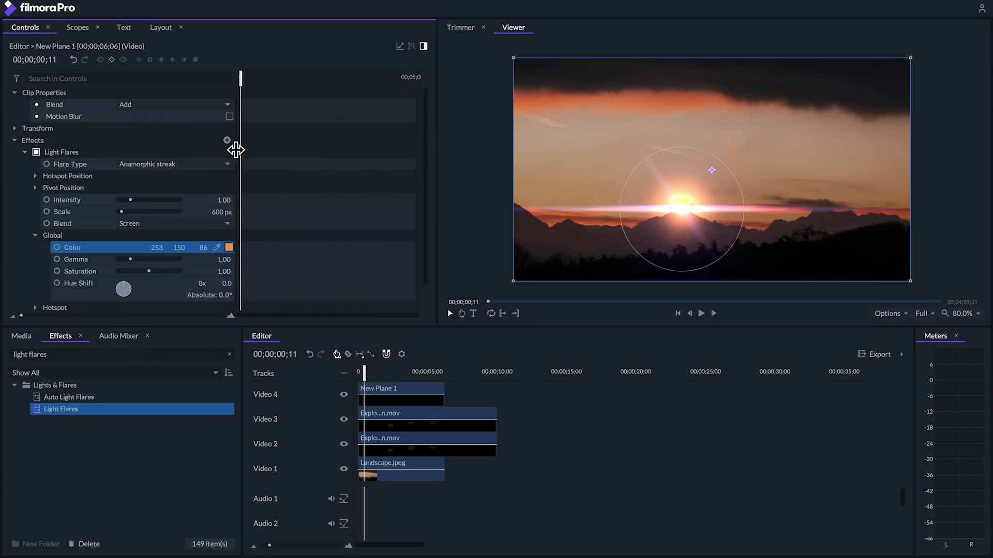
{"action": "left_click_drag", "start_coordinate": [436, 192], "coordinate": [470, 191]}
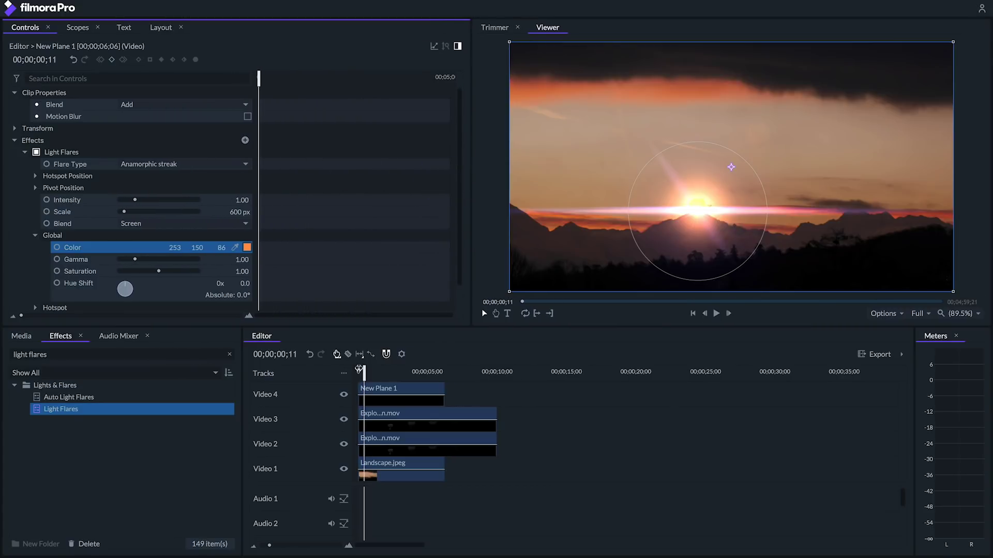
{"action": "left_click_drag", "start_coordinate": [359, 369], "coordinate": [351, 369]}
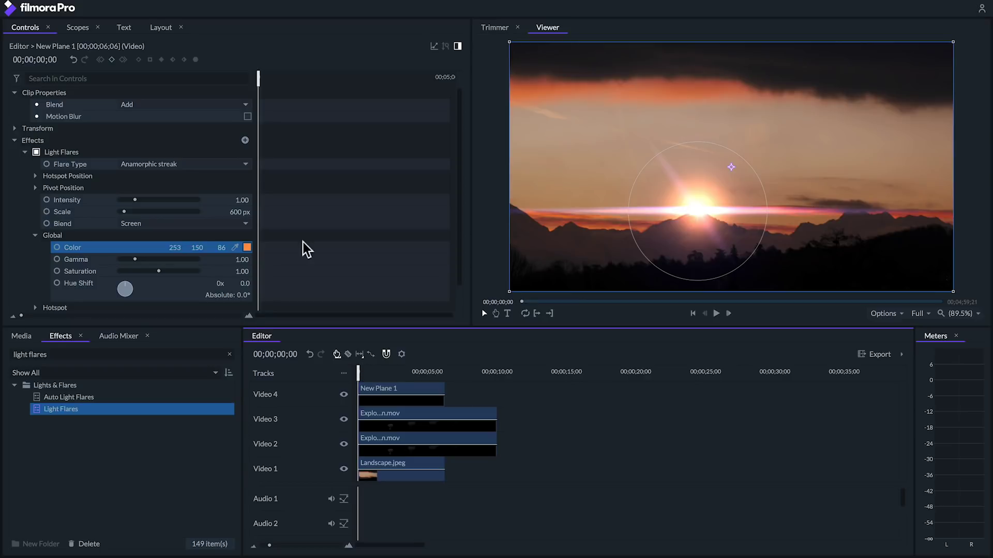
{"action": "left_click", "coordinate": [248, 315]}
Step: Keyframe flare intensity from 0.00 at the first frame up to full a few frames later
{"action": "left_click_drag", "start_coordinate": [258, 74], "coordinate": [261, 74]}
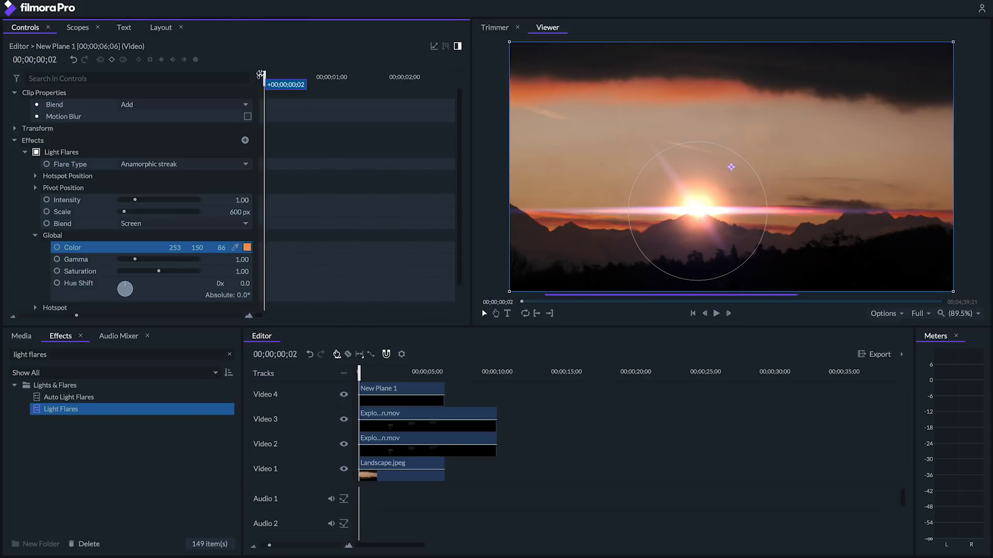
{"action": "left_click", "coordinate": [45, 199]}
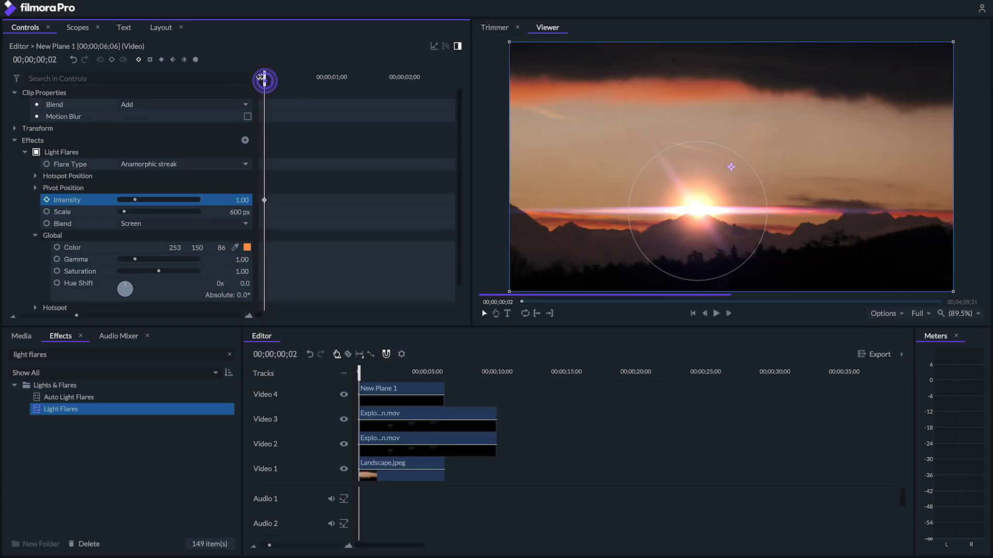
{"action": "left_click_drag", "start_coordinate": [261, 78], "coordinate": [258, 79]}
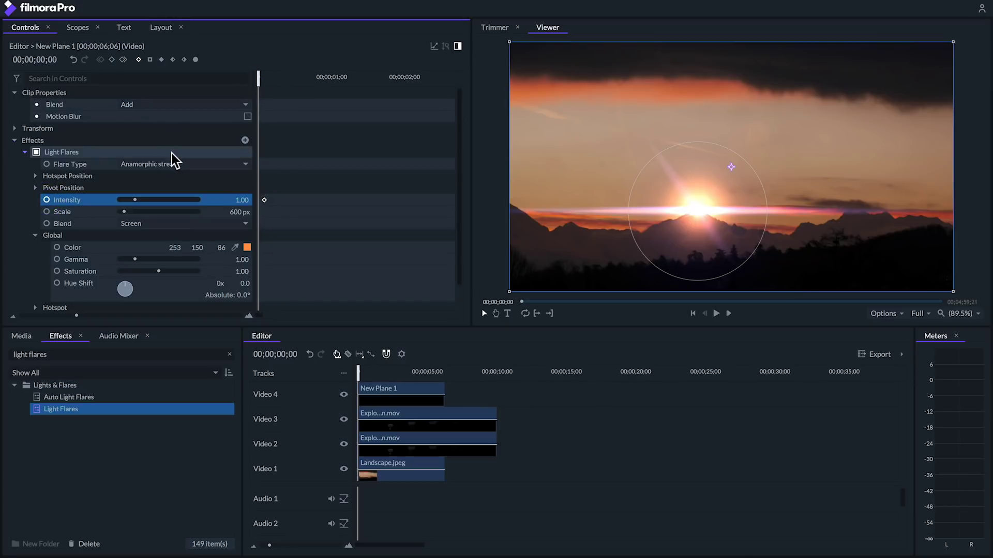
{"action": "left_click_drag", "start_coordinate": [133, 200], "coordinate": [129, 200]}
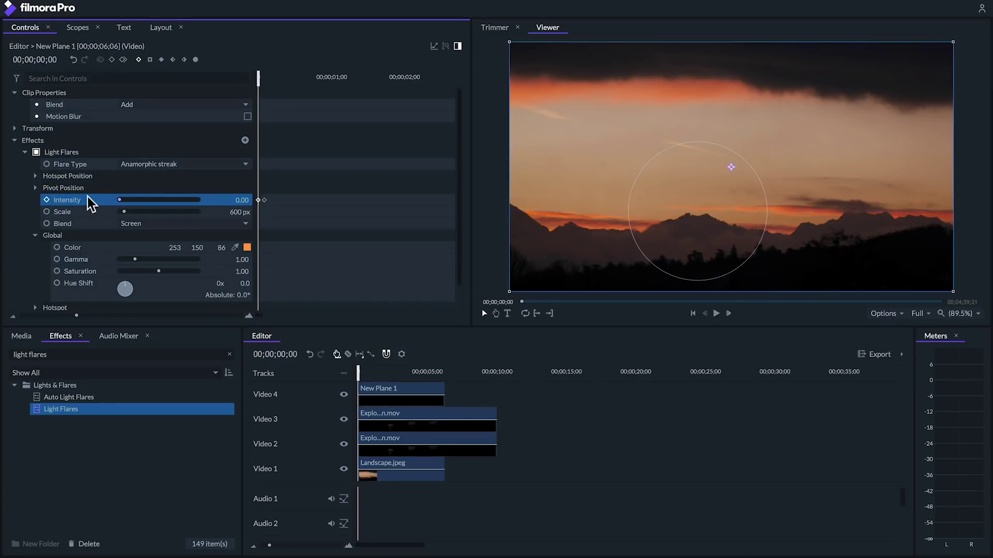
{"action": "left_click_drag", "start_coordinate": [258, 78], "coordinate": [322, 77]}
{"action": "left_click_drag", "start_coordinate": [132, 205], "coordinate": [95, 200]}
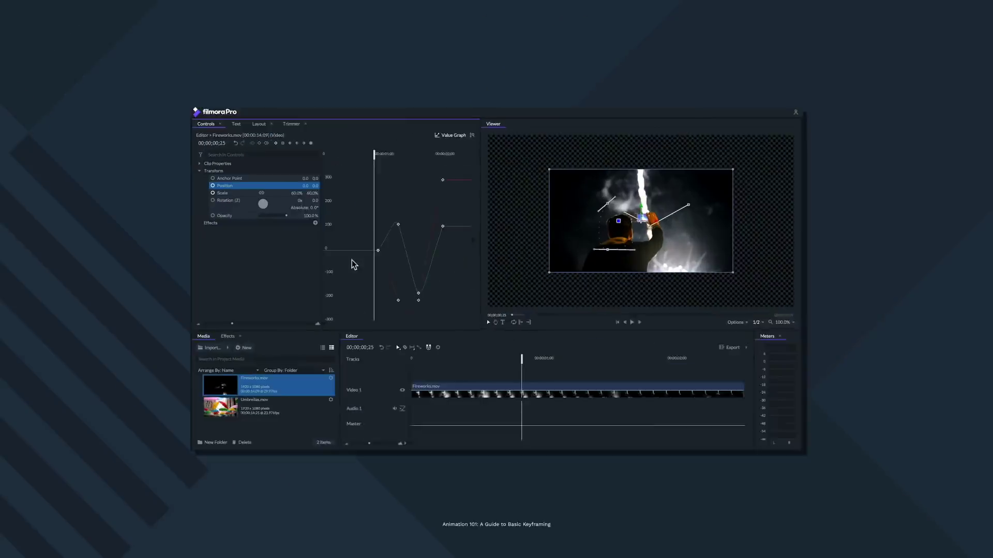
Step: Play back the animated flare fade-in to preview it
{"action": "key", "text": "space"}
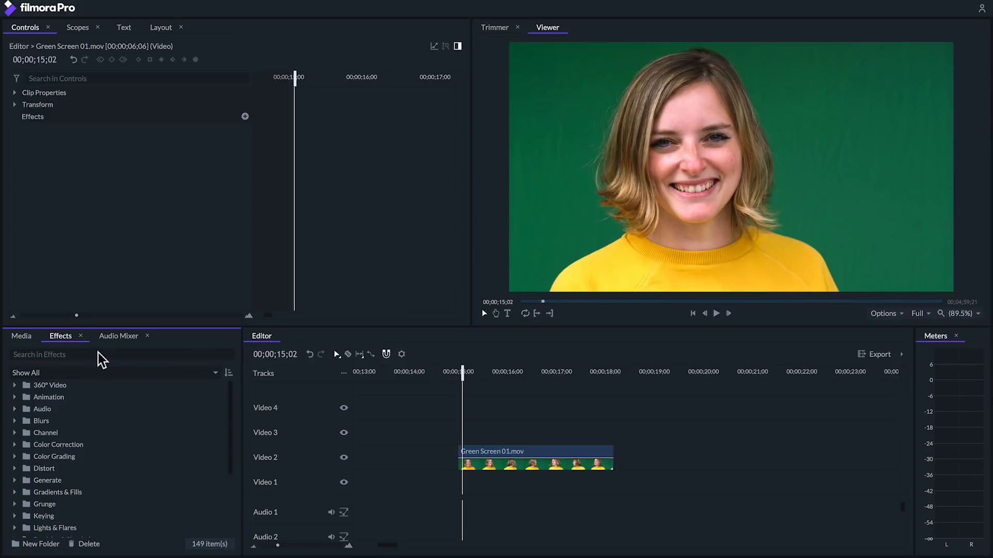
Step: Drag the Greenscreen Key preset from Effects Presets onto Green Screen 01.mov
{"action": "scroll", "coordinate": [90, 437], "scroll_direction": "down", "scroll_amount": 3}
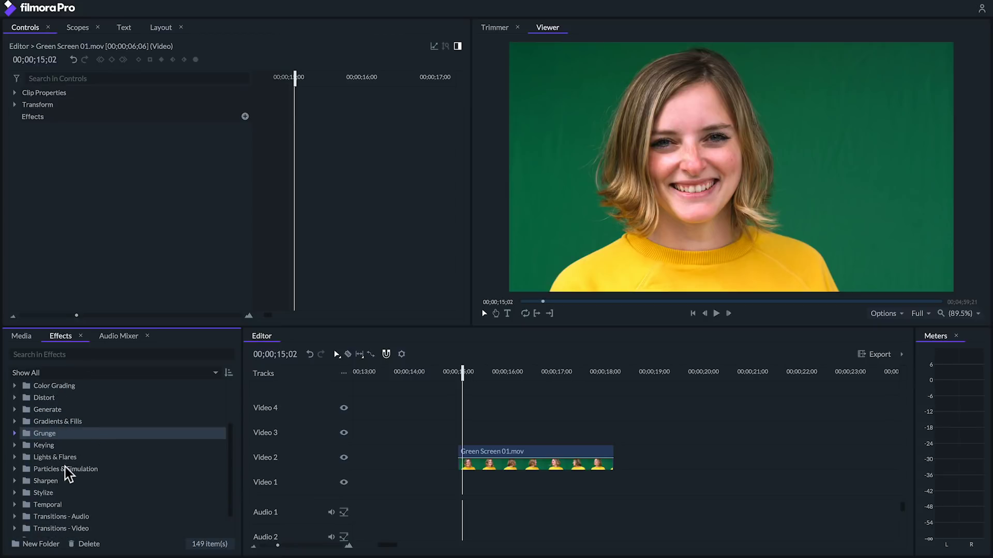
{"action": "scroll", "coordinate": [67, 471], "scroll_direction": "down", "scroll_amount": 1}
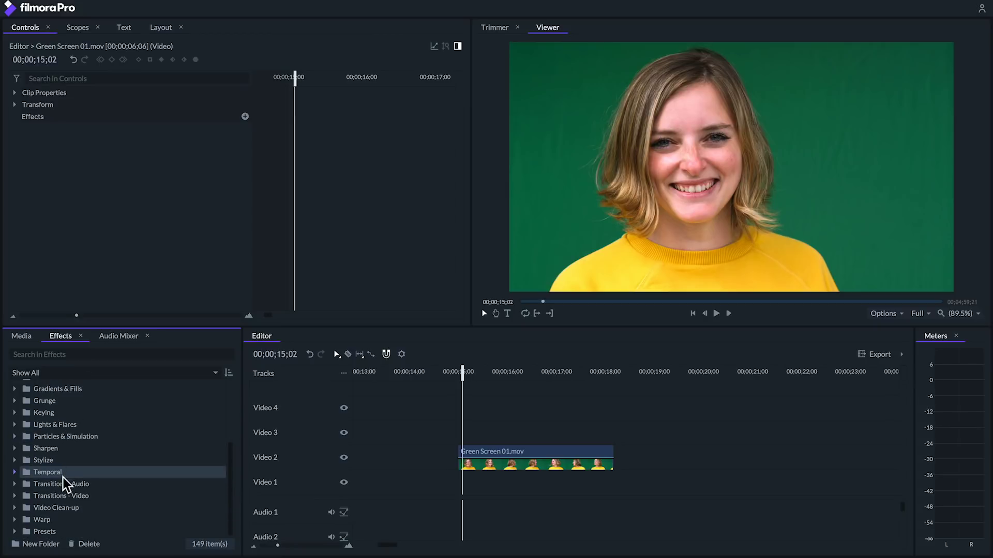
{"action": "left_click", "coordinate": [15, 531]}
{"action": "left_click_drag", "start_coordinate": [42, 532], "coordinate": [505, 456]}
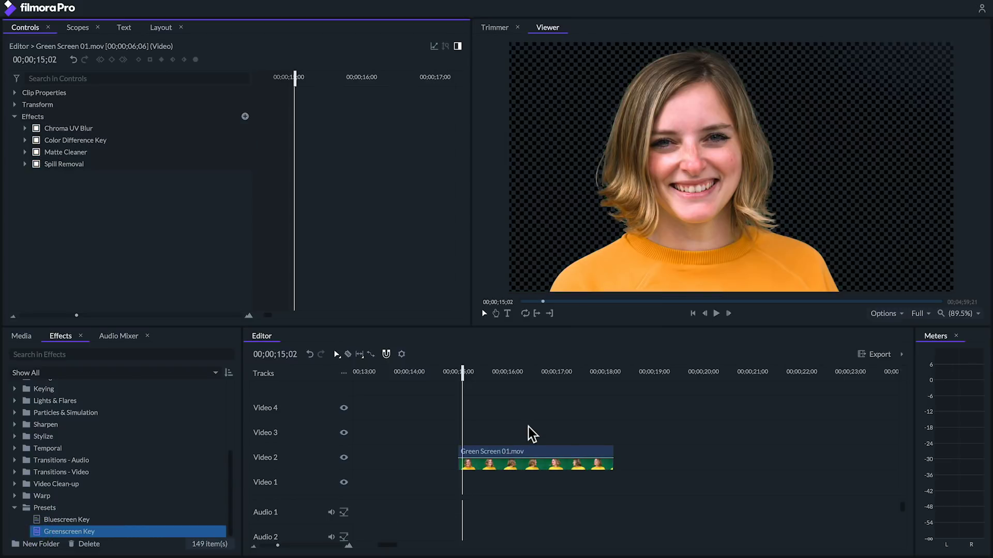
Step: Expand Chroma UV Blur, Color Difference Key, Matte Cleaner and Spill Removal, then select Chroma UV Blur
{"action": "left_click", "coordinate": [25, 128]}
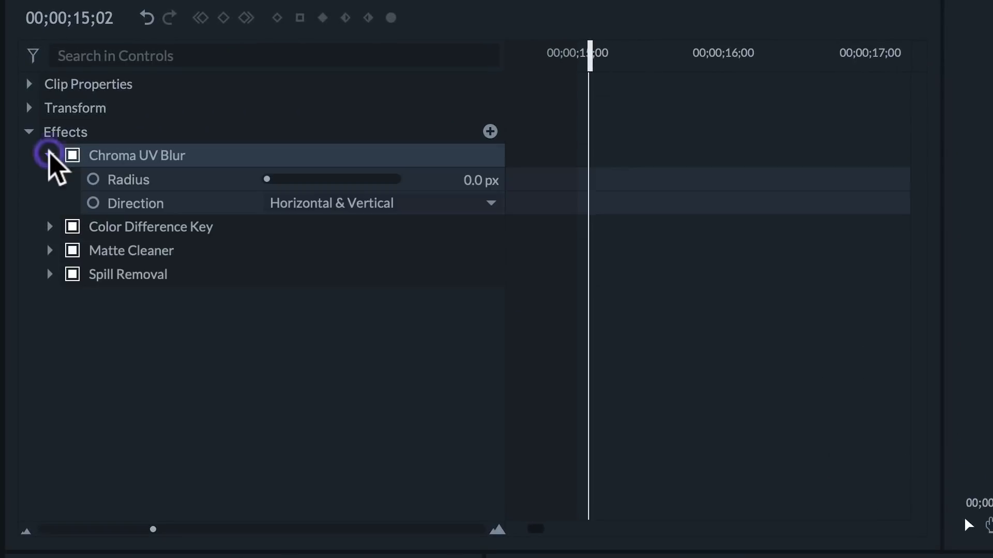
{"action": "left_click", "coordinate": [50, 226]}
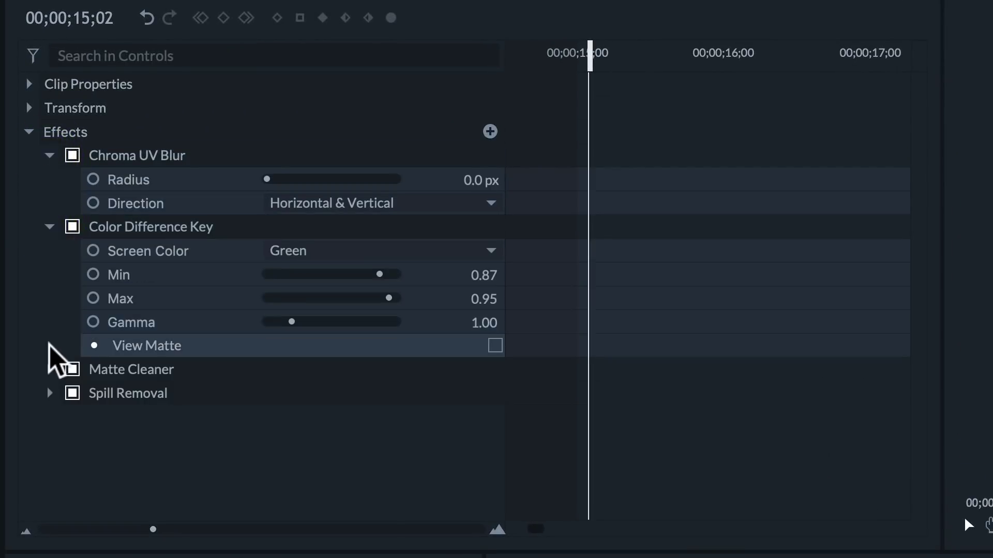
{"action": "left_click", "coordinate": [48, 369]}
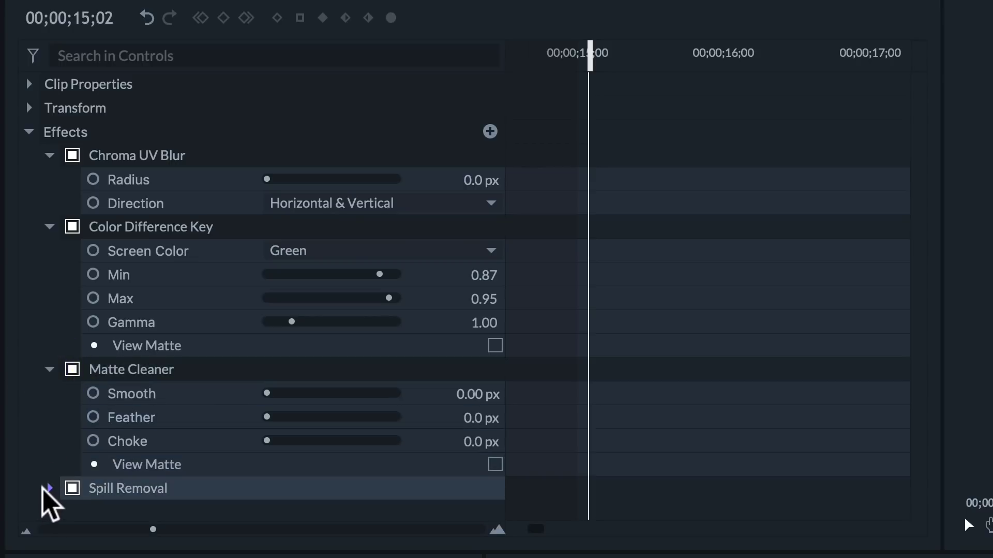
{"action": "left_click", "coordinate": [49, 488]}
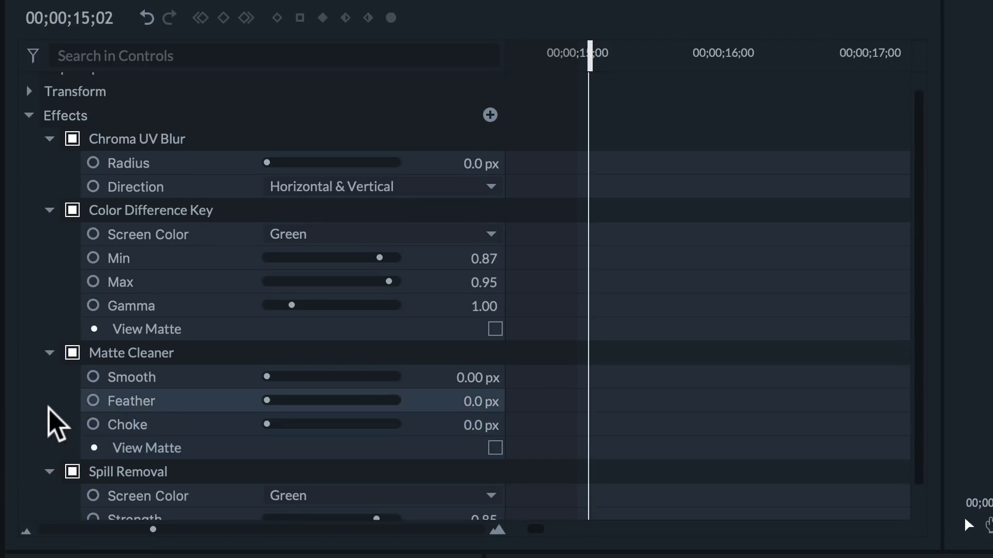
{"action": "left_click", "coordinate": [139, 156]}
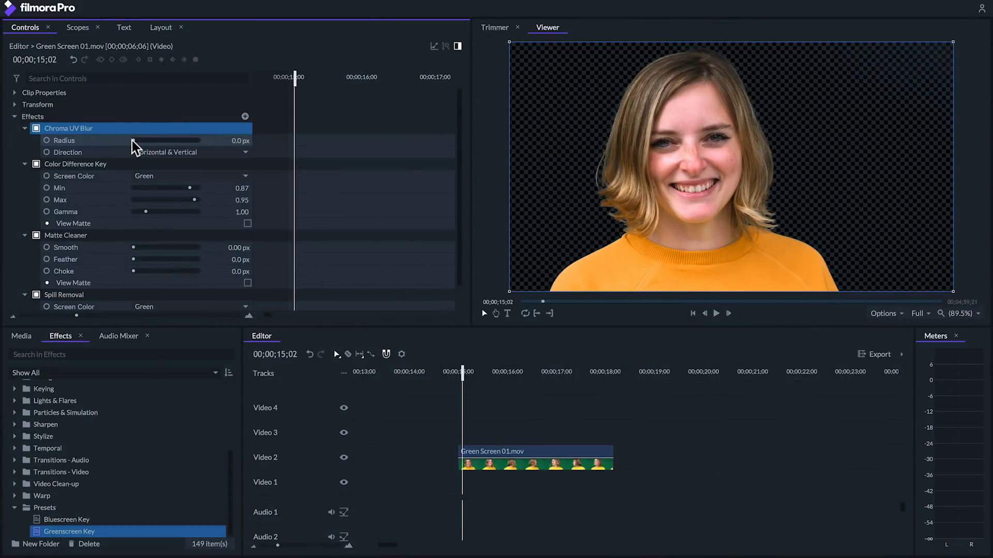
Step: Set Chroma UV Blur radius to 14 px and enable View Matte on Color Difference Key
{"action": "left_click_drag", "start_coordinate": [133, 140], "coordinate": [138, 141]}
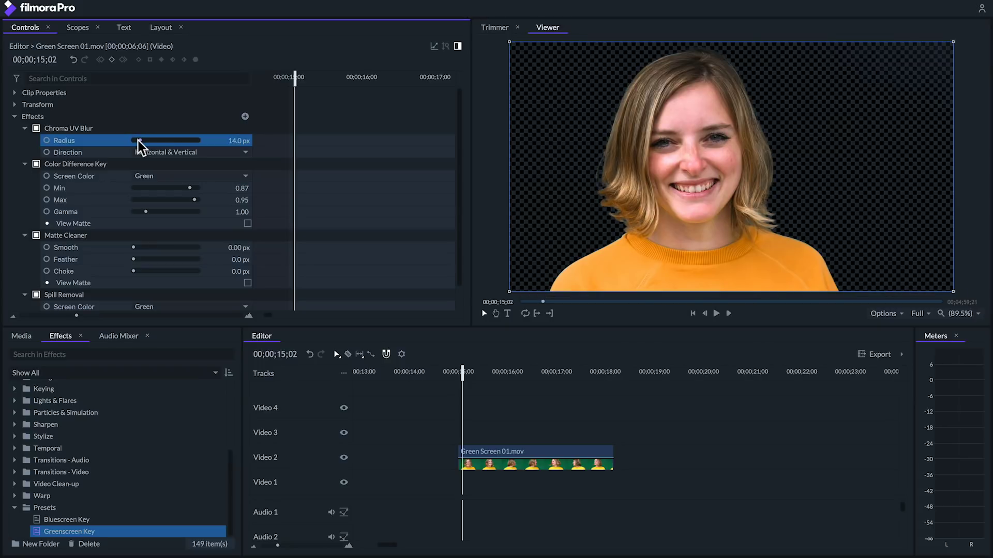
{"action": "left_click", "coordinate": [80, 164]}
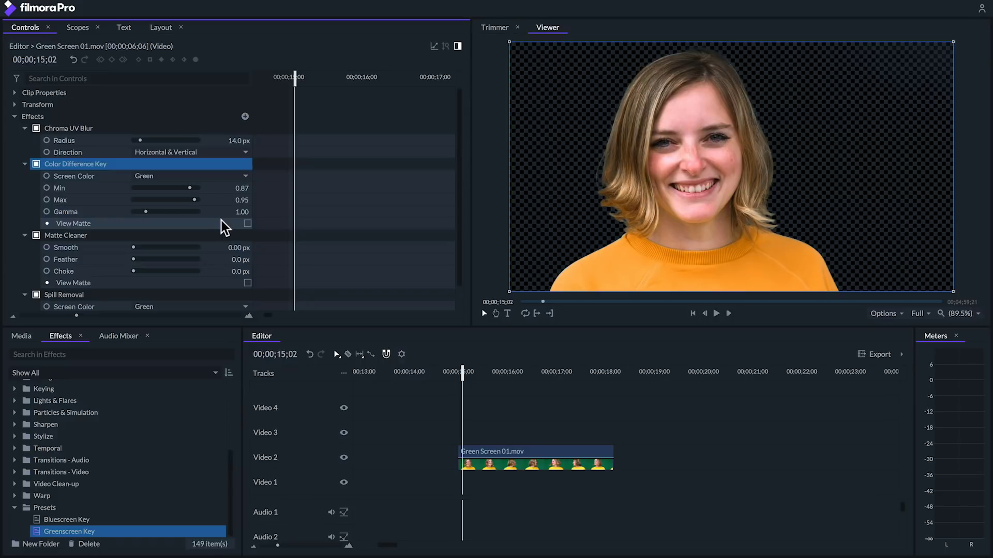
{"action": "left_click", "coordinate": [248, 224]}
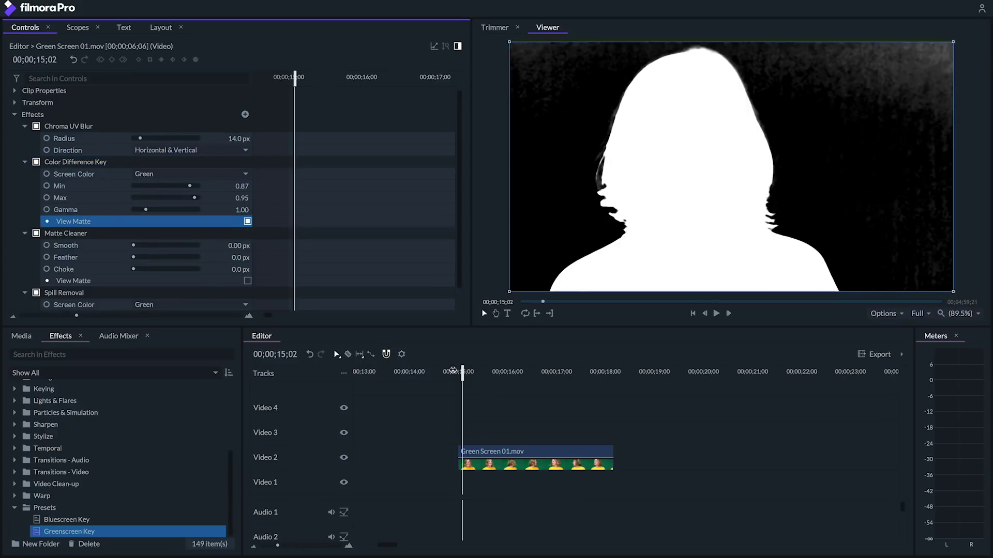
Step: Scrub the matte, lower Color Difference Key gamma to 0.65, then turn off View Matte
{"action": "left_click_drag", "start_coordinate": [463, 370], "coordinate": [549, 377]}
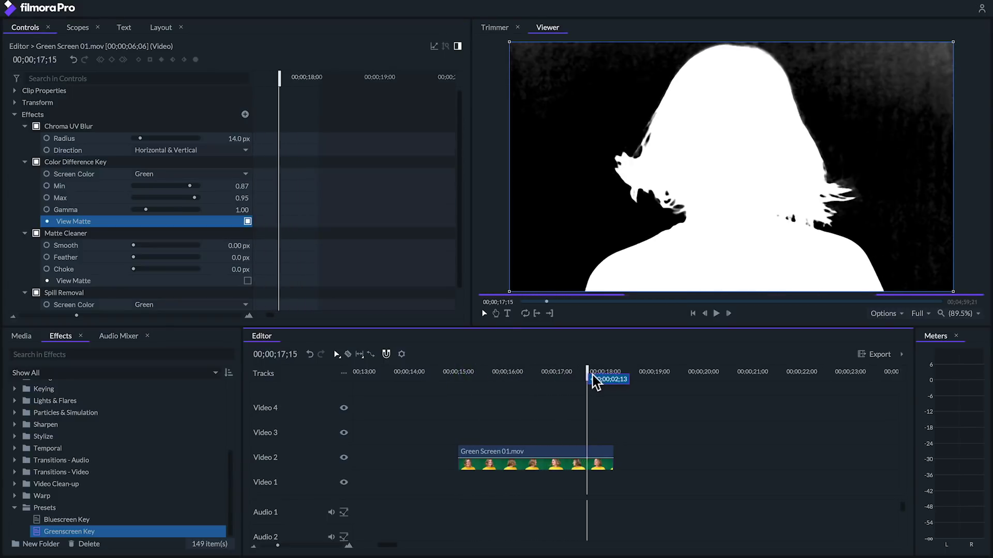
{"action": "mouse_move", "coordinate": [548, 380]}
{"action": "left_mouse_down"}
{"action": "mouse_move", "coordinate": [595, 382]}
{"action": "mouse_move", "coordinate": [517, 378]}
{"action": "left_mouse_up"}
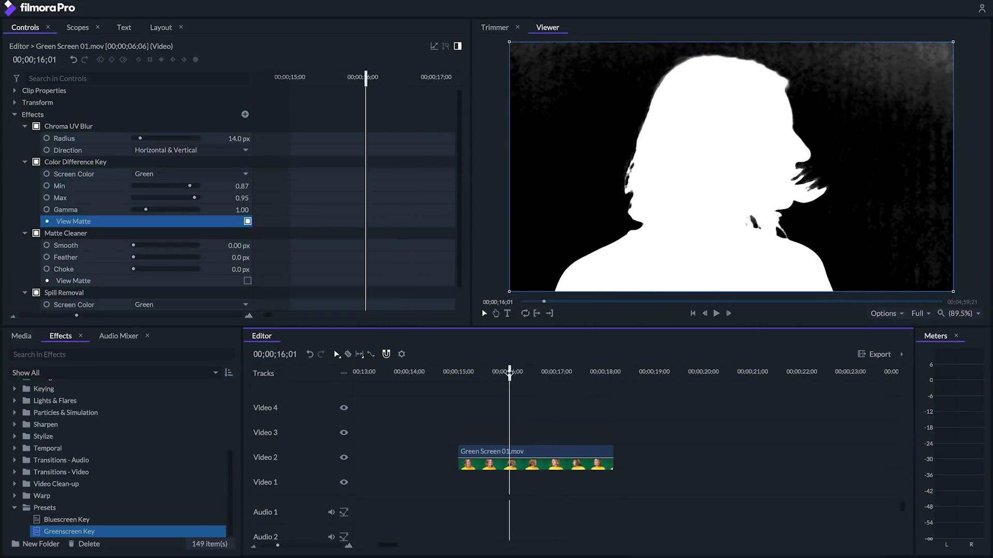
{"action": "left_click_drag", "start_coordinate": [146, 210], "coordinate": [141, 210]}
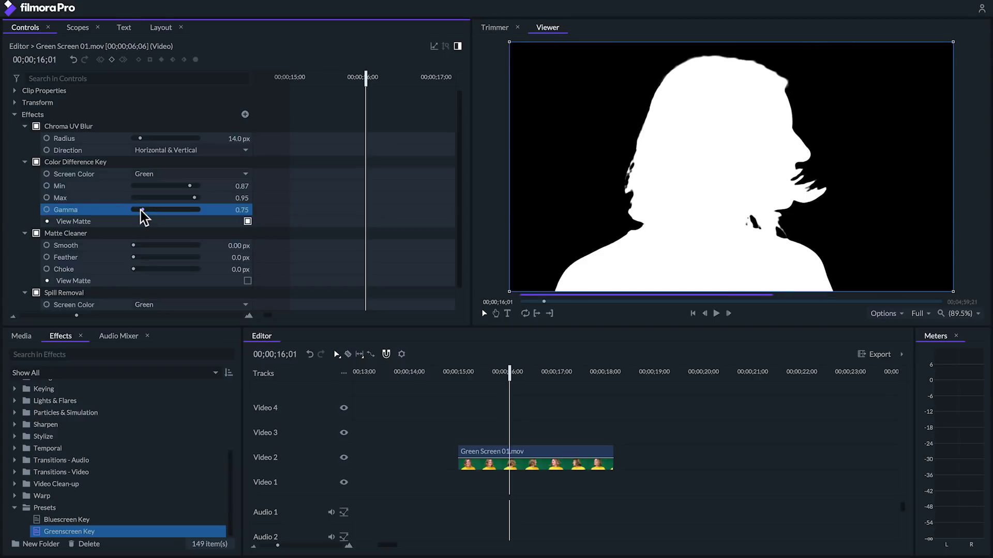
{"action": "left_click_drag", "start_coordinate": [509, 373], "coordinate": [480, 377]}
{"action": "scroll", "coordinate": [186, 191], "scroll_direction": "down", "scroll_amount": 2}
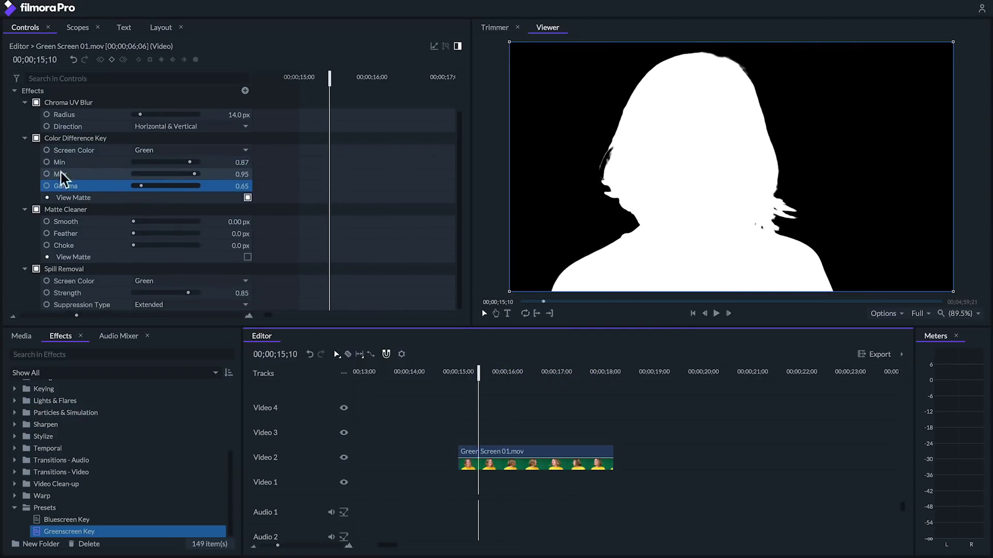
{"action": "left_click", "coordinate": [75, 212]}
{"action": "left_click", "coordinate": [248, 197]}
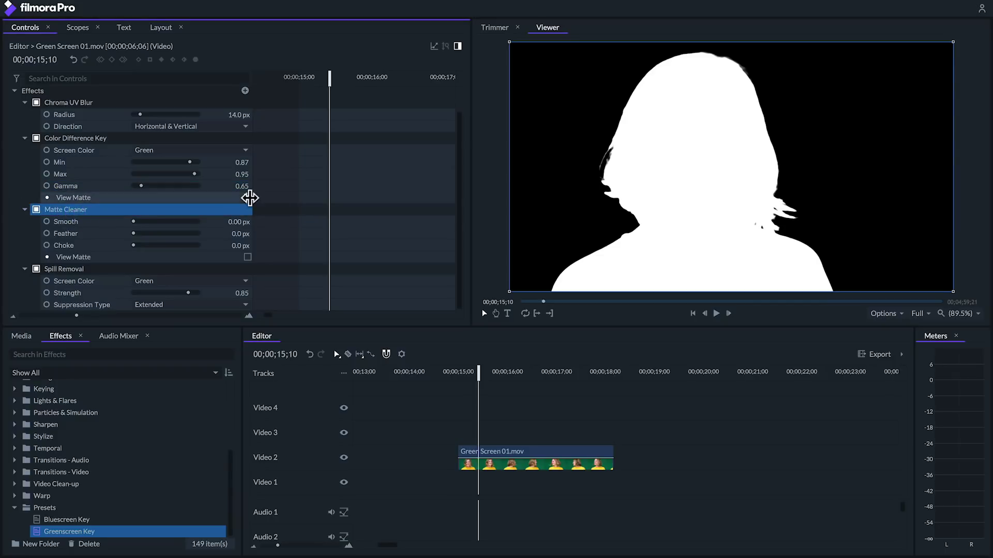
Step: Feather the Matte Cleaner edges to 33.2 px
{"action": "left_click", "coordinate": [93, 209]}
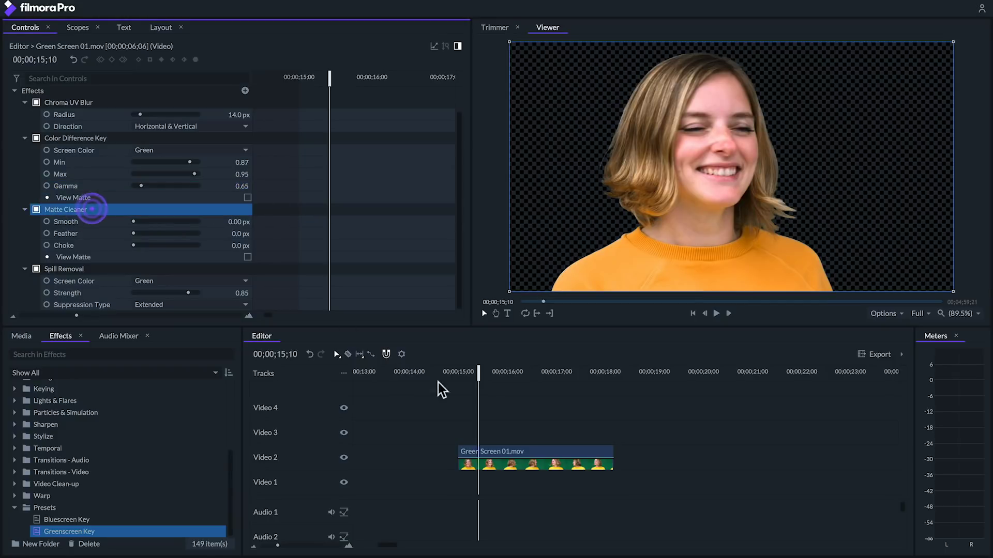
{"action": "left_click_drag", "start_coordinate": [477, 370], "coordinate": [469, 370]}
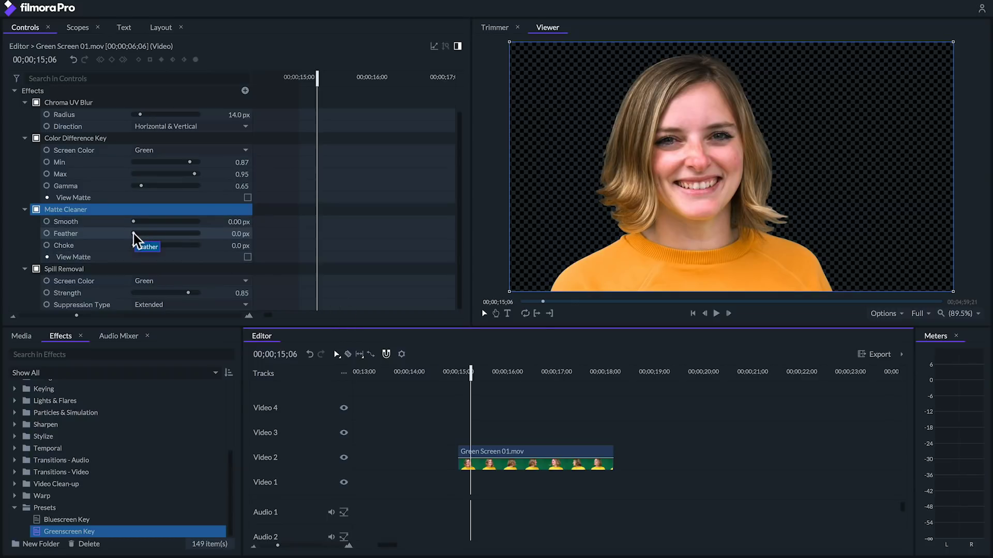
{"action": "left_click_drag", "start_coordinate": [133, 234], "coordinate": [149, 235]}
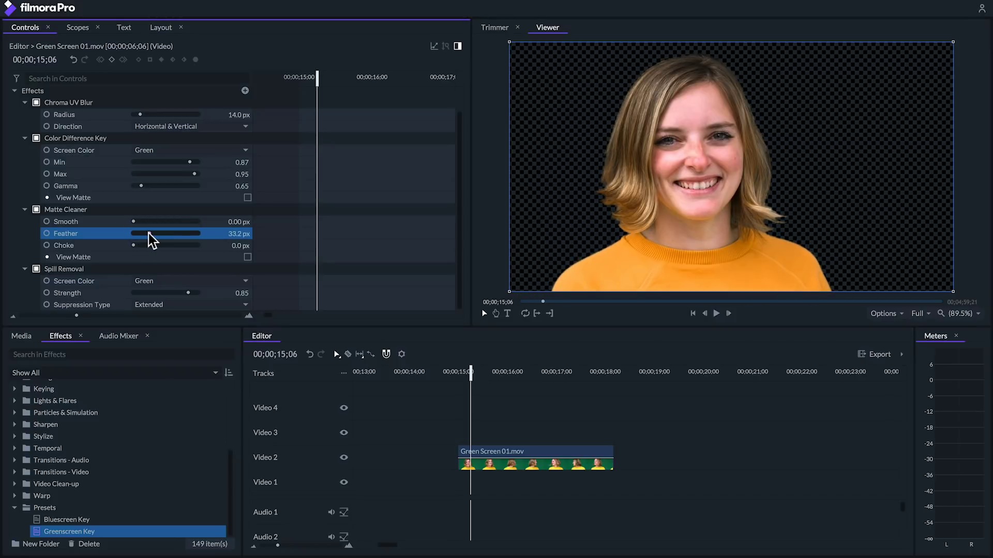
Step: Reduce Spill Removal strength to 0.40 and show the project media list
{"action": "left_click", "coordinate": [129, 269]}
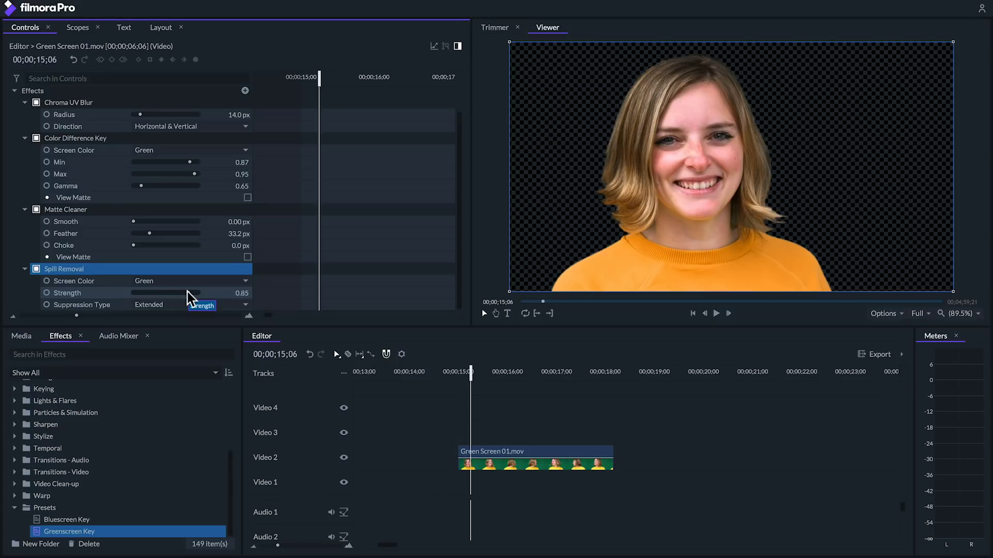
{"action": "left_click_drag", "start_coordinate": [187, 294], "coordinate": [159, 293]}
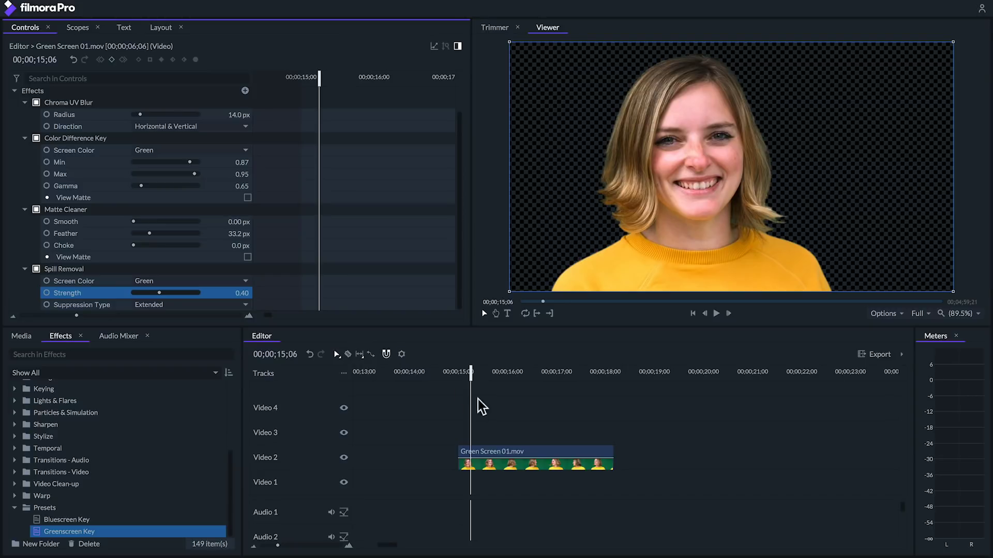
{"action": "left_click", "coordinate": [22, 337]}
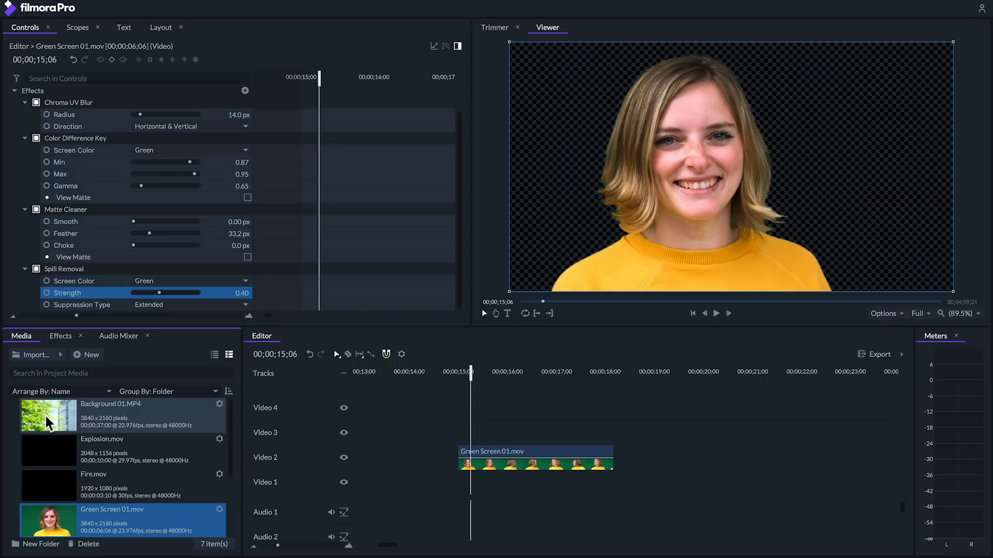
Step: Place Background 01.MP4 on Video 1 under the keyed clip and play the composite
{"action": "left_click_drag", "start_coordinate": [45, 414], "coordinate": [460, 492]}
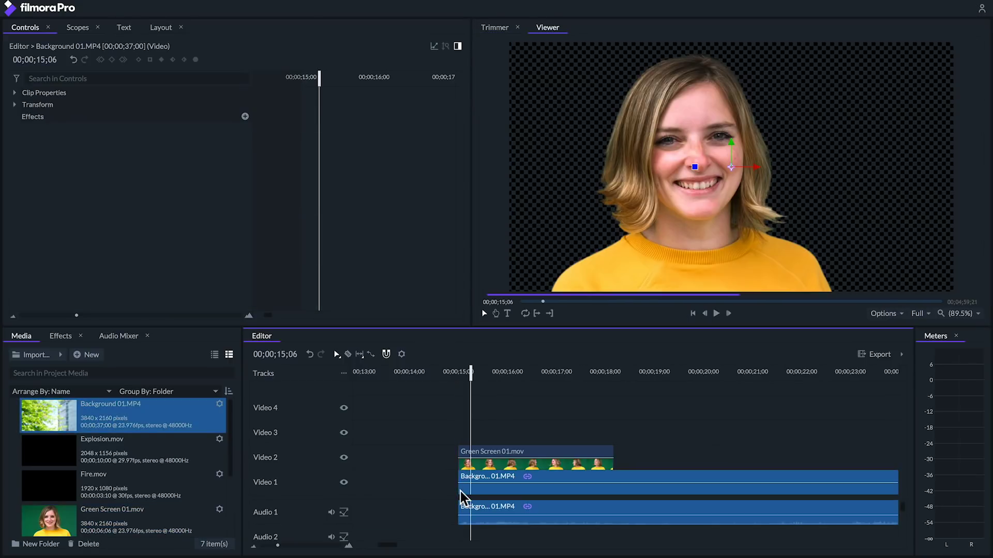
{"action": "key", "text": "space"}
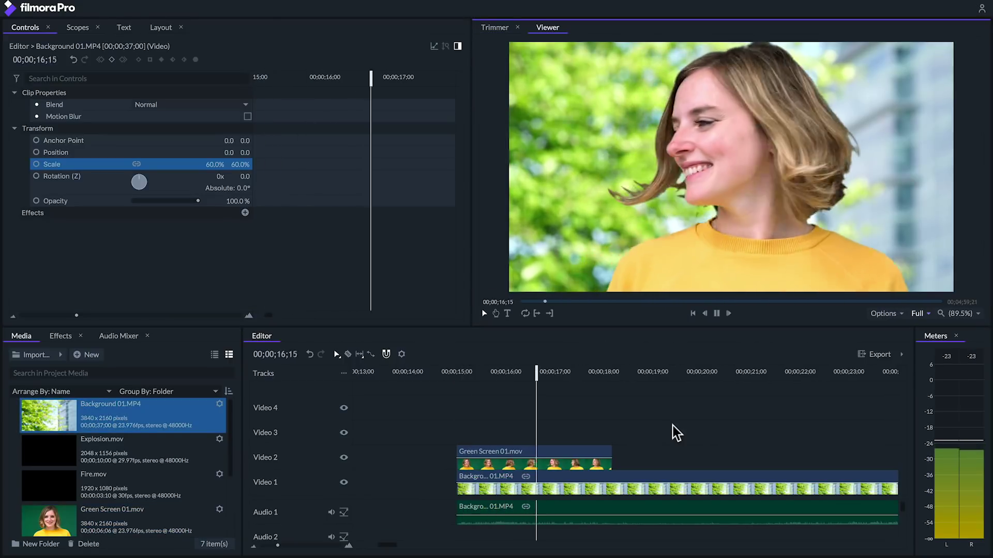